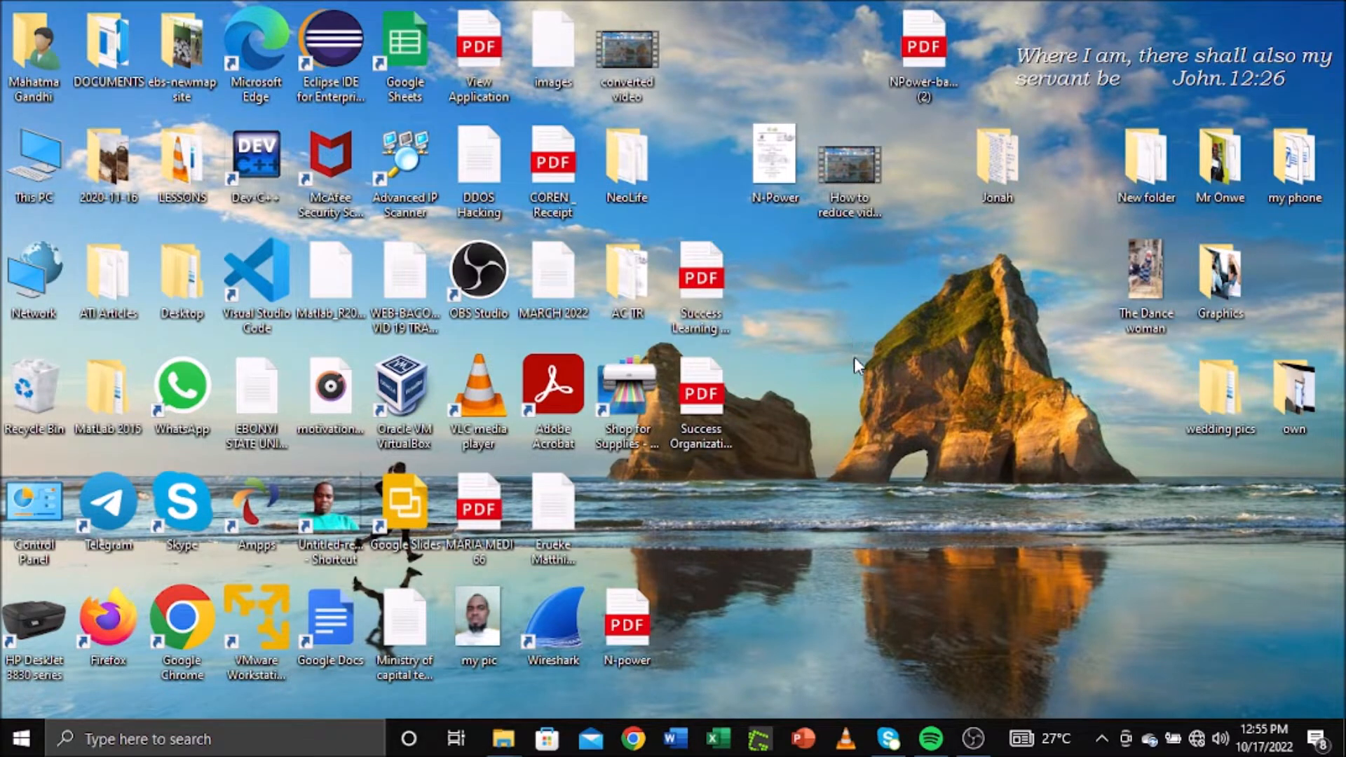
Switch to Excel and open the recent Practice workbook
{"action": "left_click", "coordinate": [718, 736]}
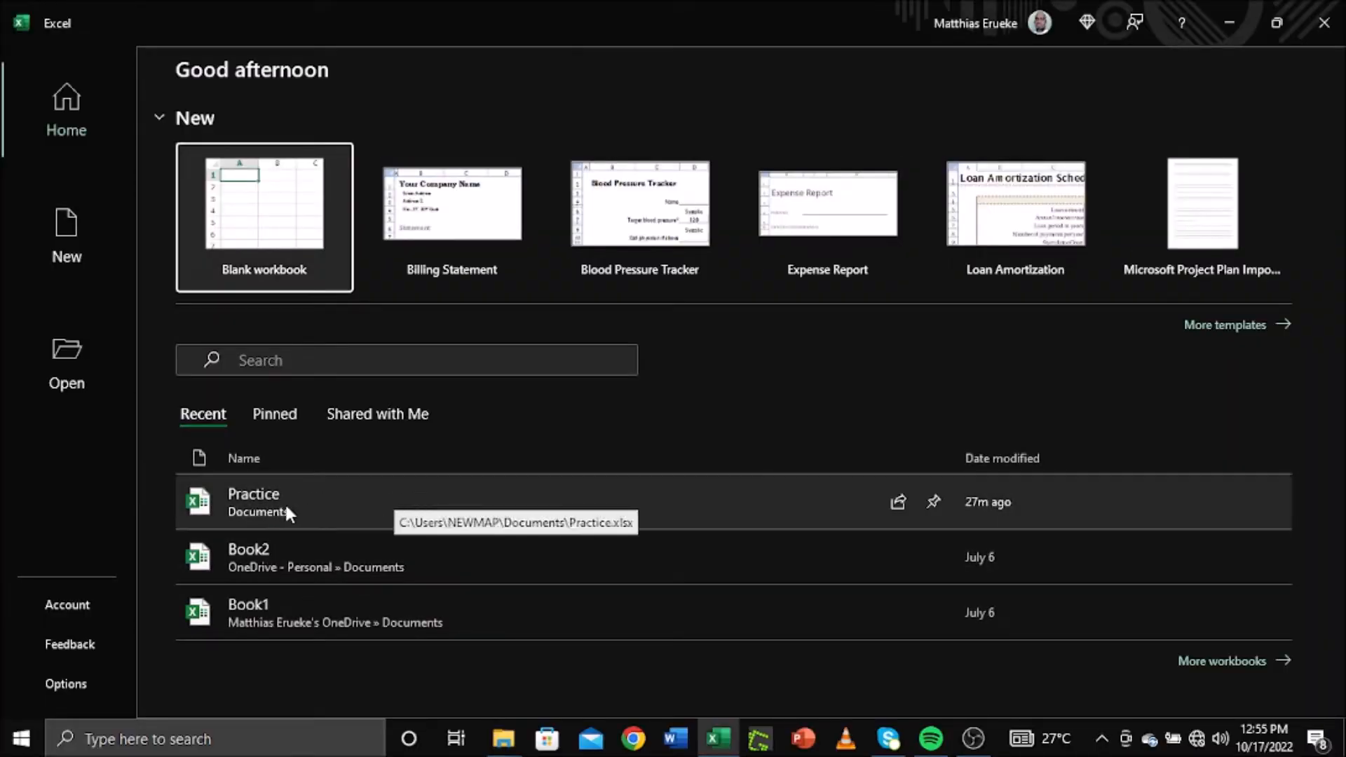
{"action": "left_click", "coordinate": [333, 505]}
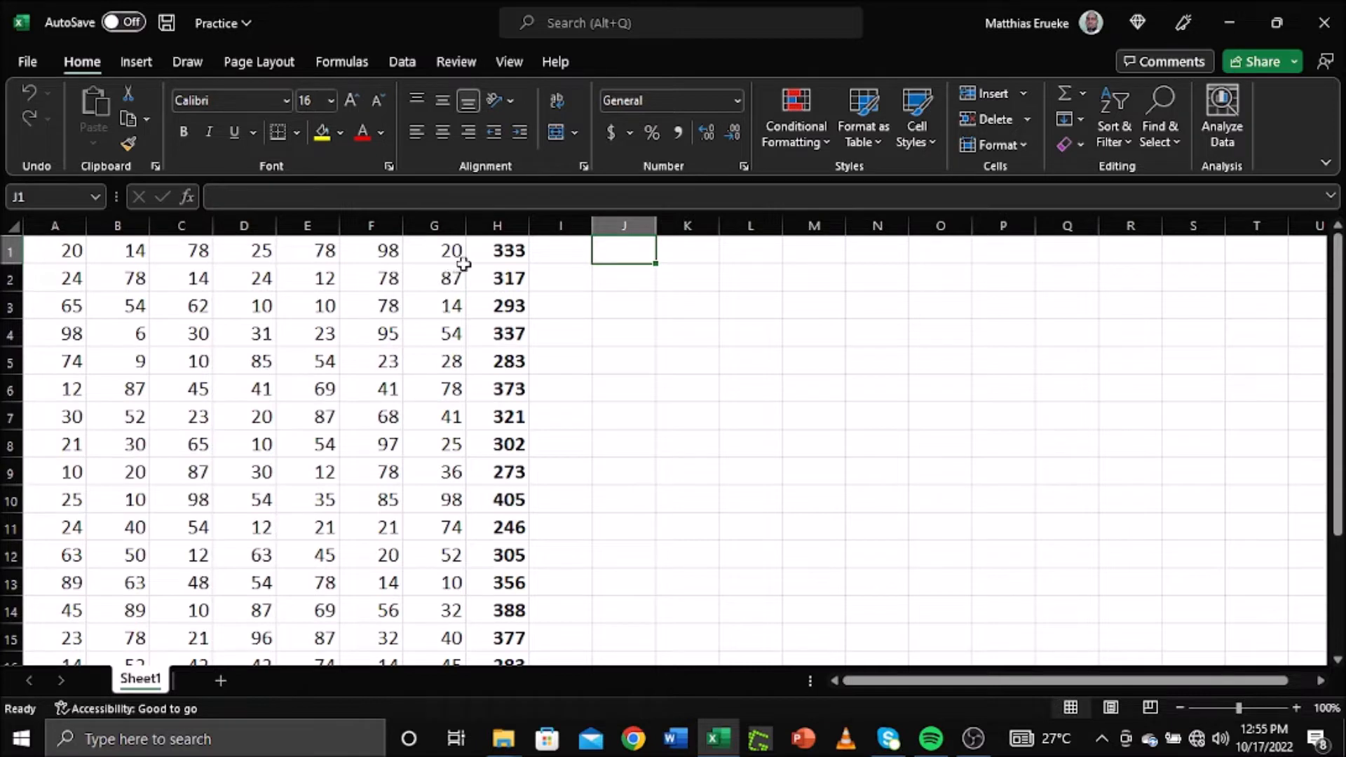
Enter the formula =(F1-G1) in cell I1 to subtract column G from column F
{"action": "left_click", "coordinate": [564, 251]}
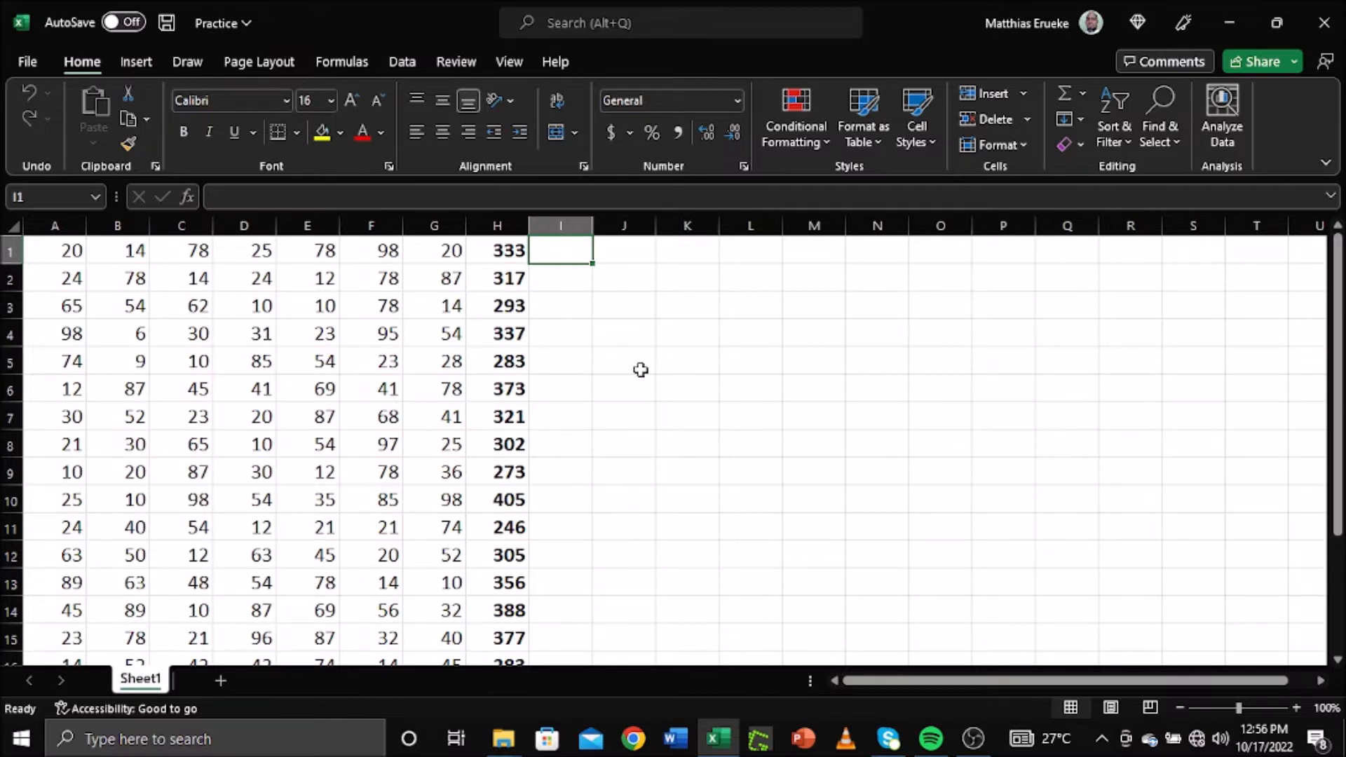
{"action": "type", "text": "="}
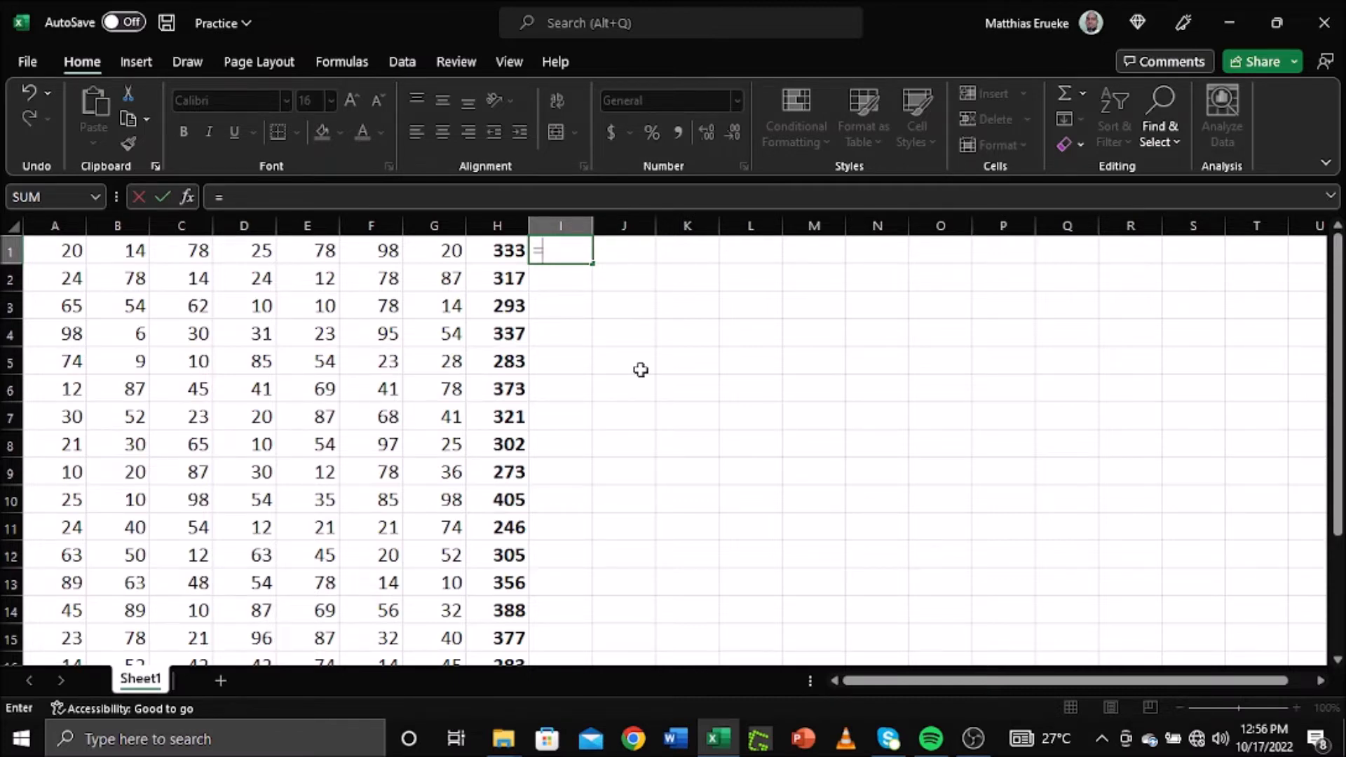
{"action": "type", "text": "("}
{"action": "type", "text": "f"}
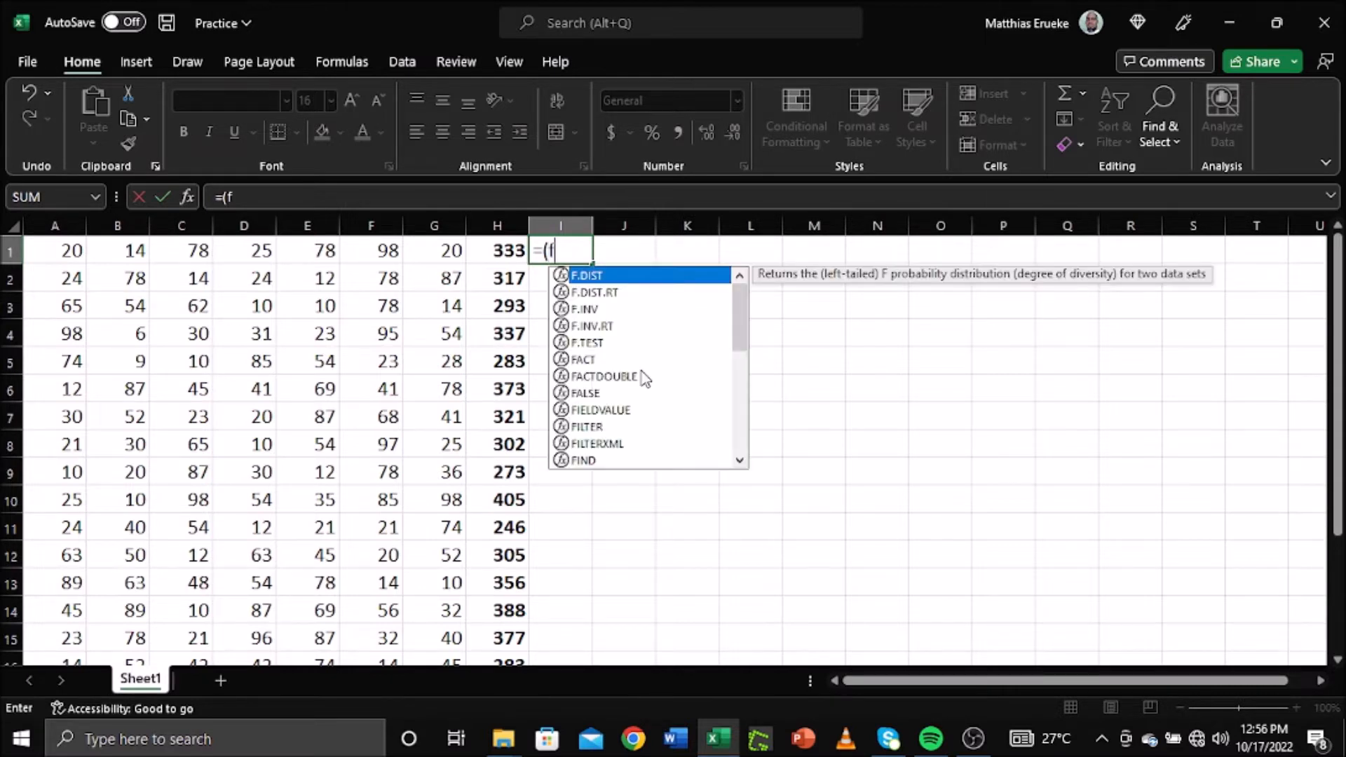
{"action": "type", "text": "1"}
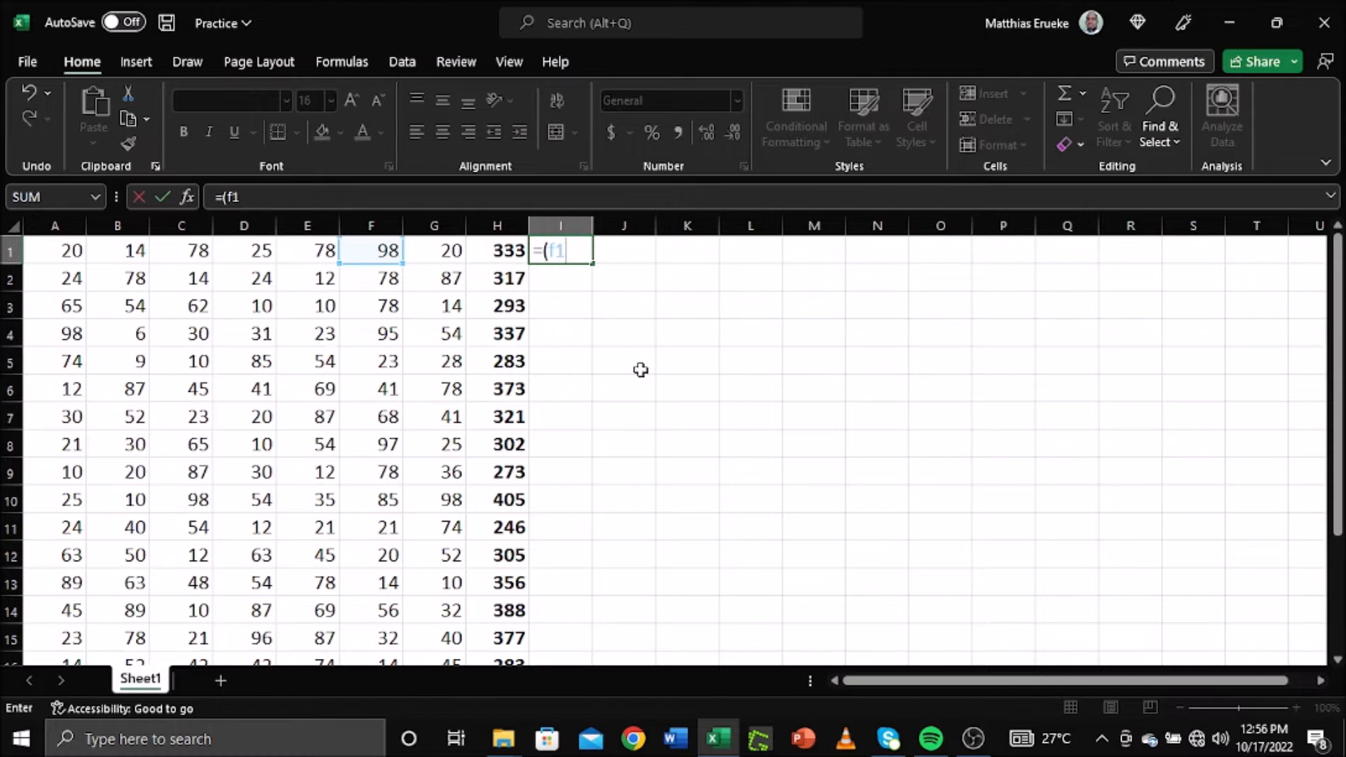
{"action": "type", "text": "-g"}
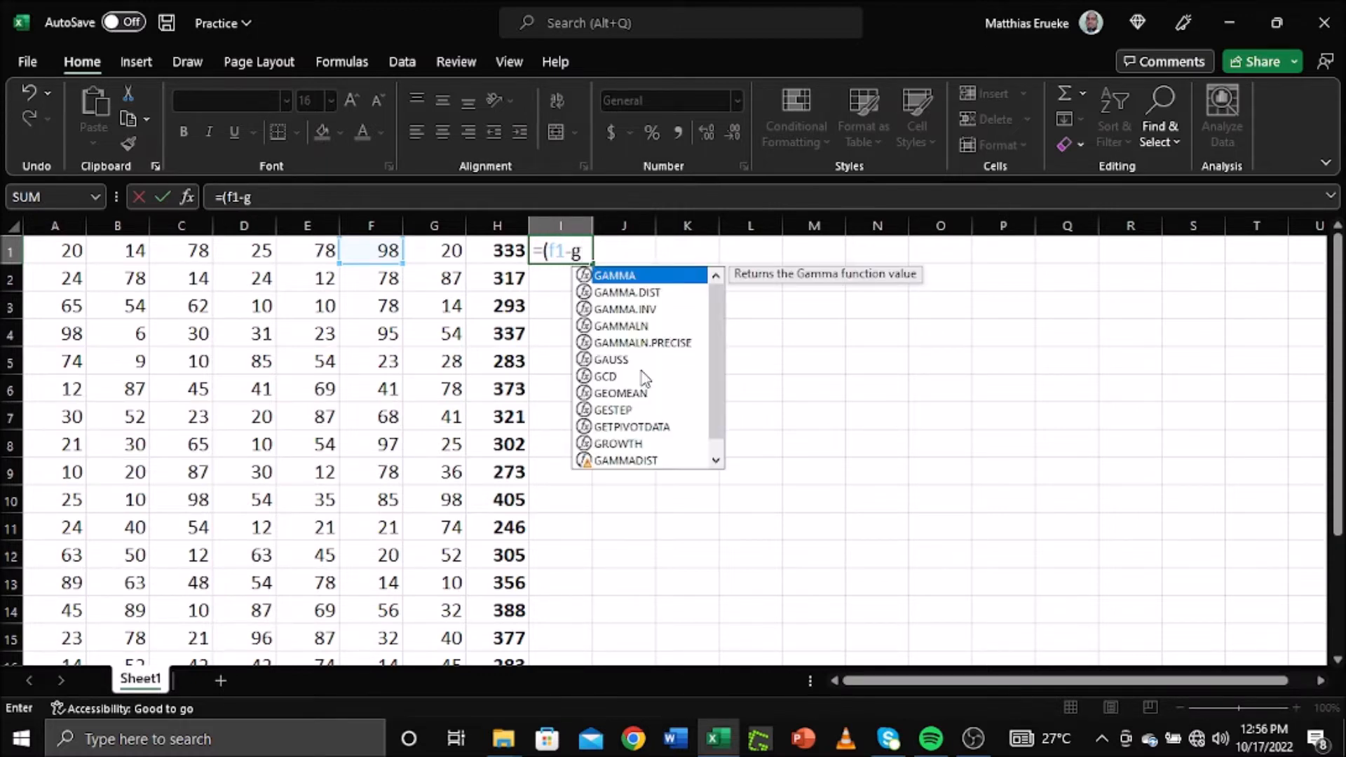
{"action": "type", "text": "1"}
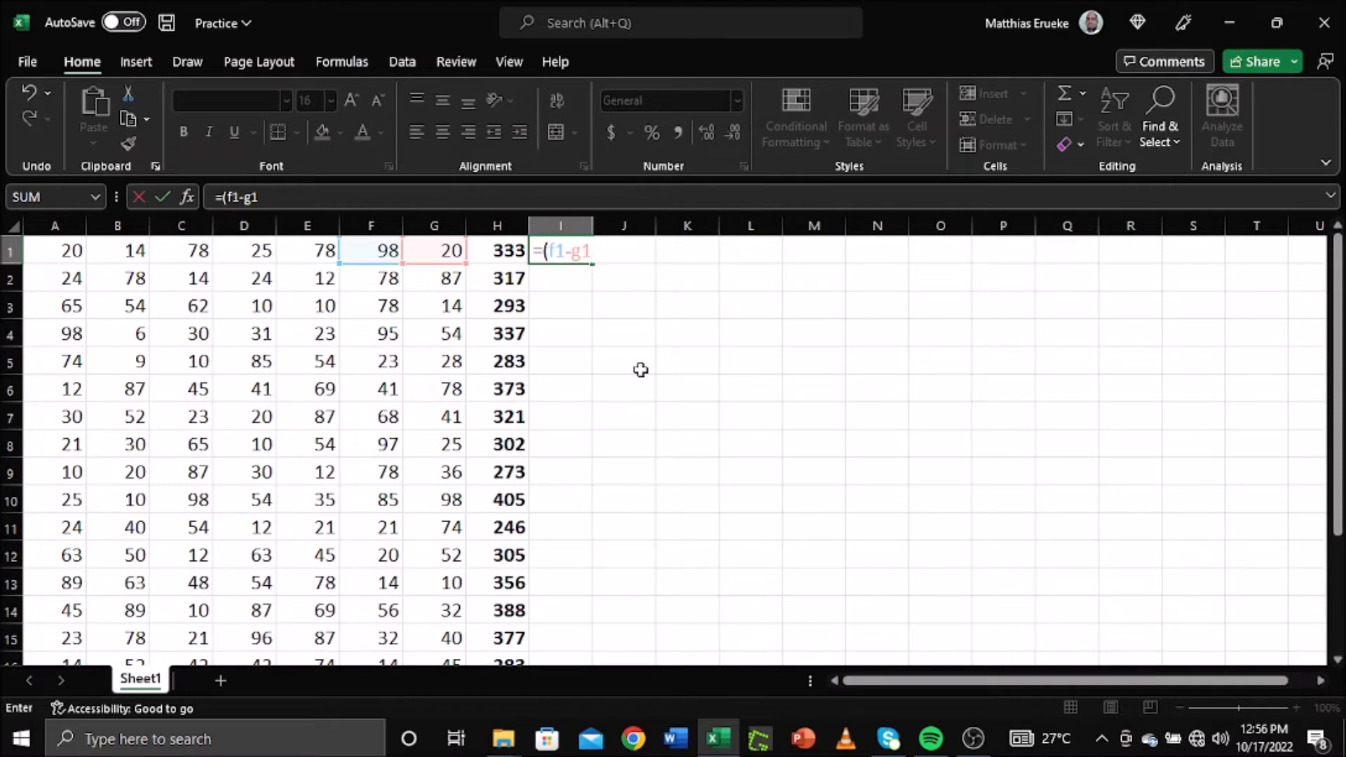
{"action": "type", "text": ")"}
{"action": "key", "text": "Return"}
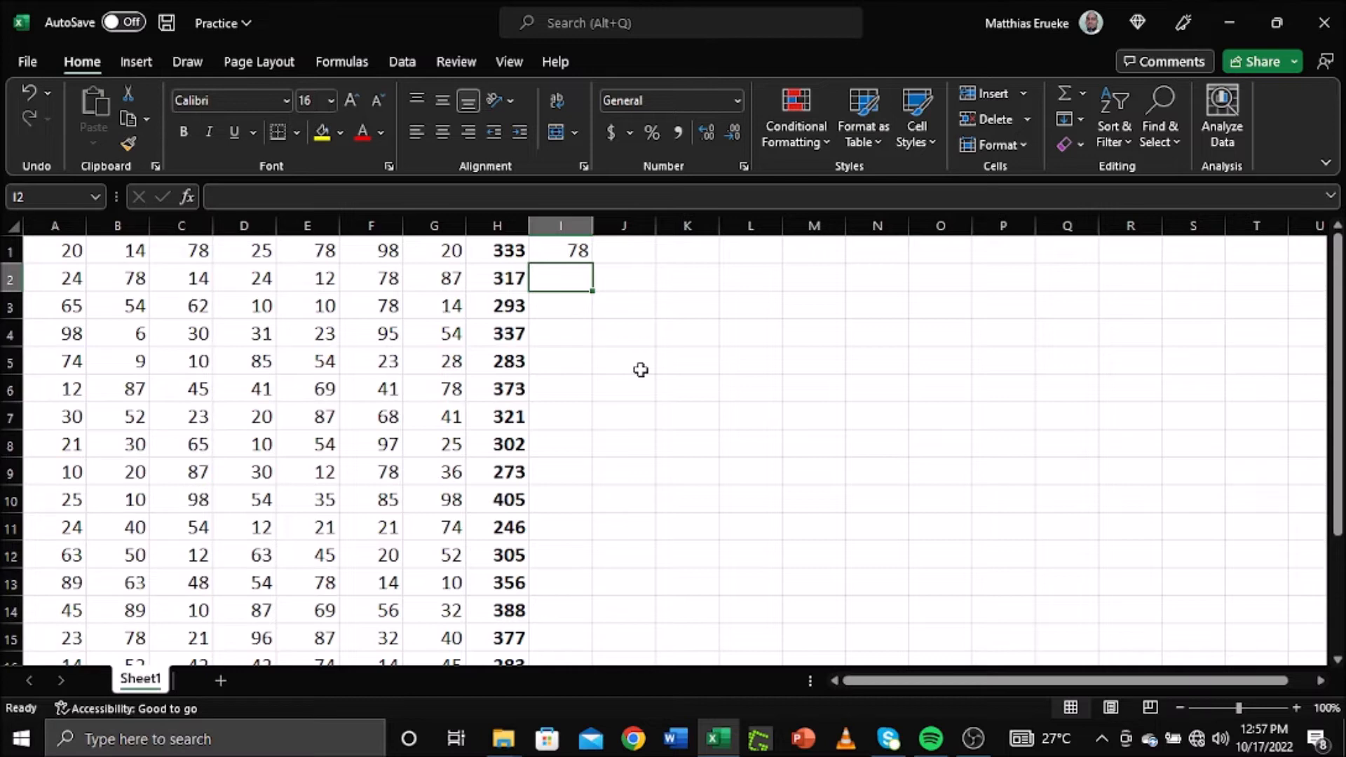
Fill the subtraction formula from I1 down through I20
{"action": "left_click", "coordinate": [575, 253]}
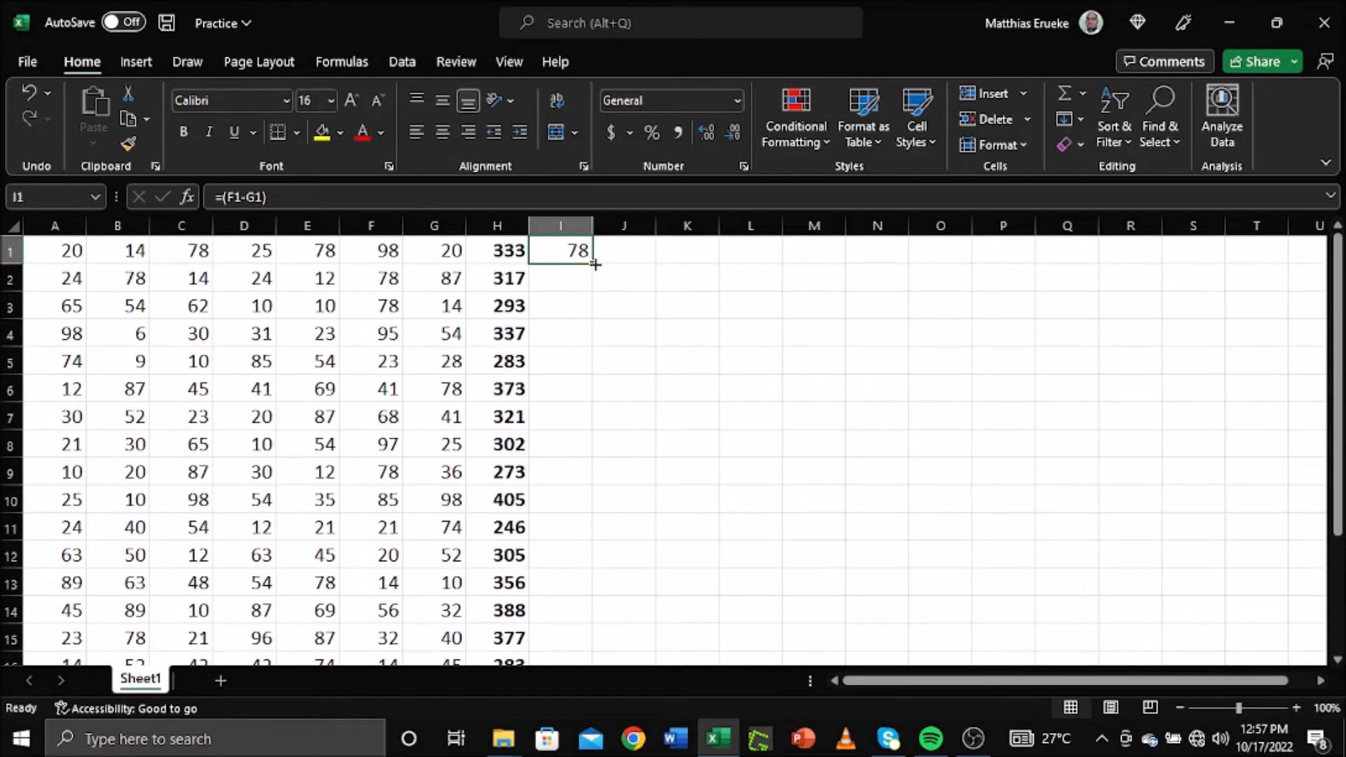
{"action": "left_click_drag", "start_coordinate": [593, 264], "coordinate": [590, 619]}
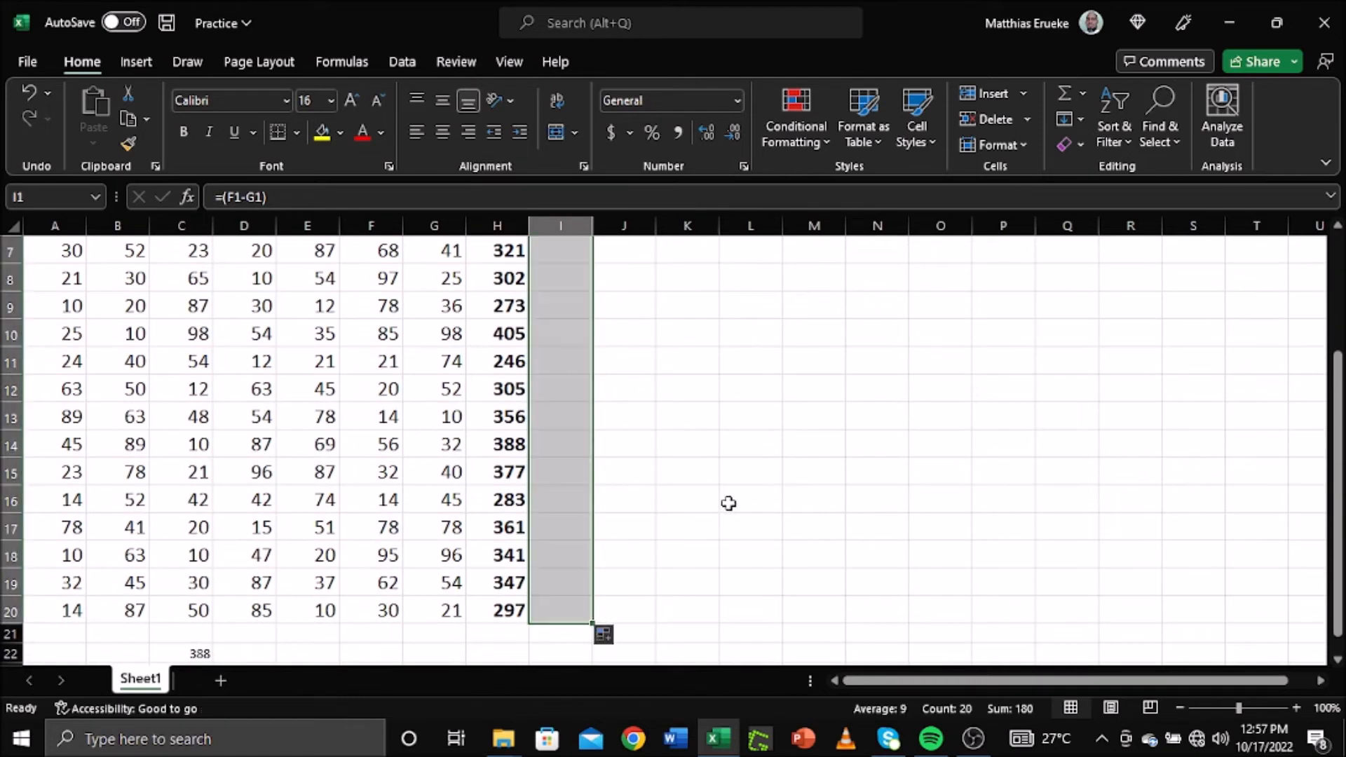
{"action": "scroll", "coordinate": [729, 503], "scroll_direction": "up", "scroll_amount": 2}
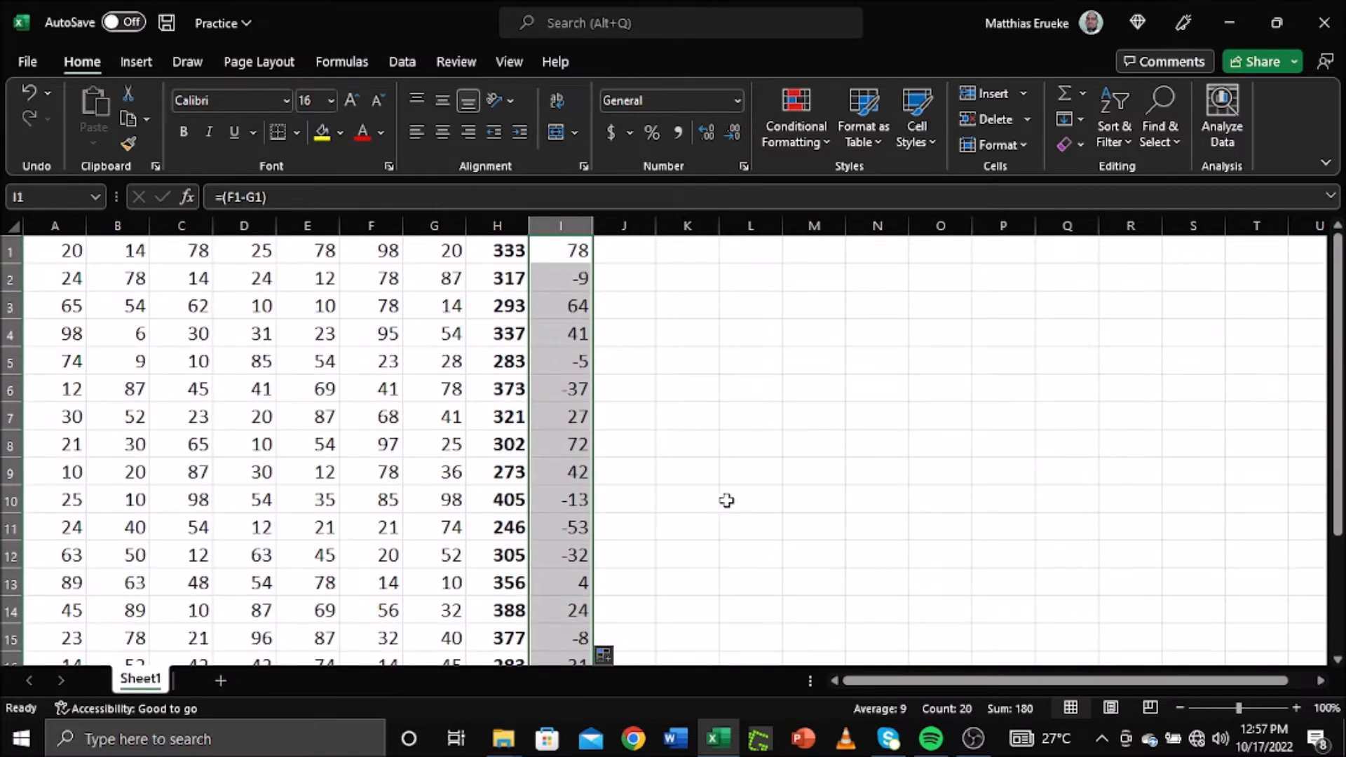
{"action": "left_click", "coordinate": [709, 439]}
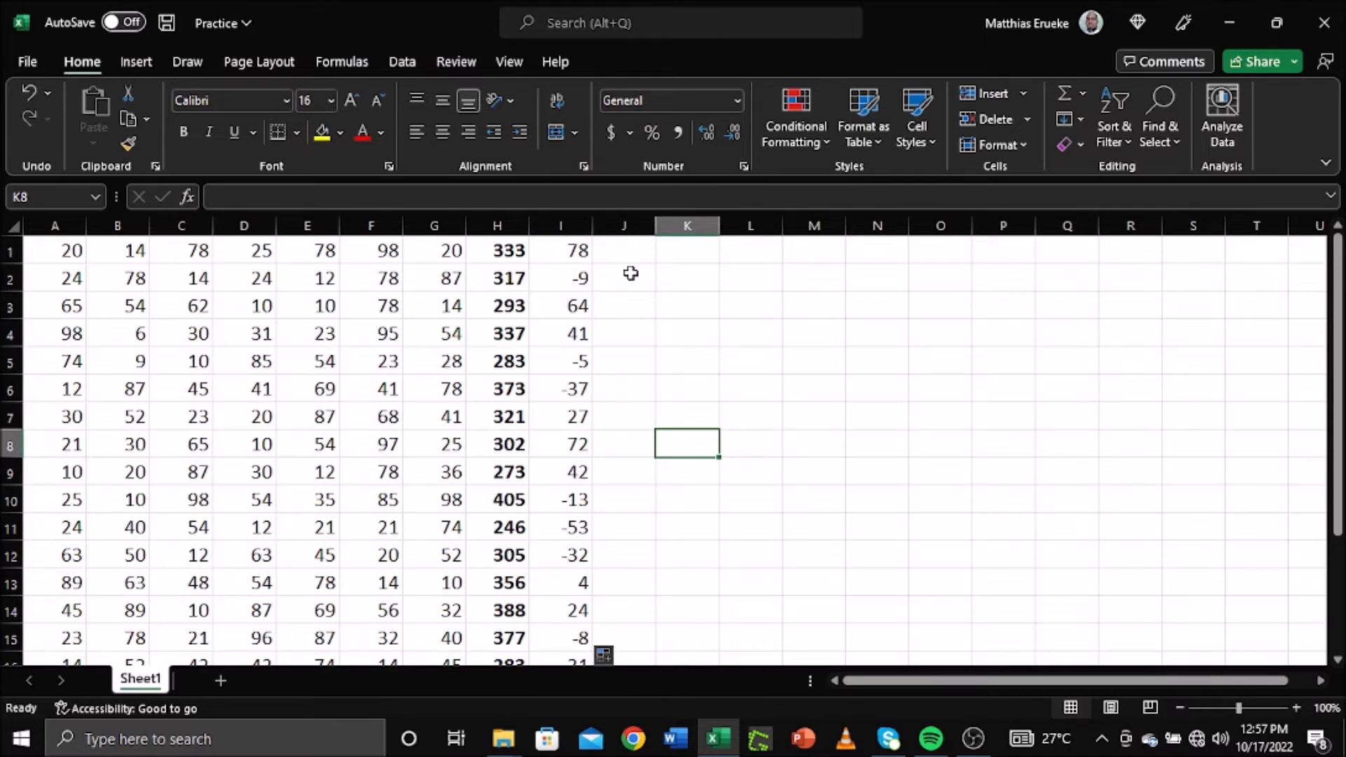
Enter the formula =(A1*B1) in cell J1 to multiply columns A and B
{"action": "left_click", "coordinate": [624, 255]}
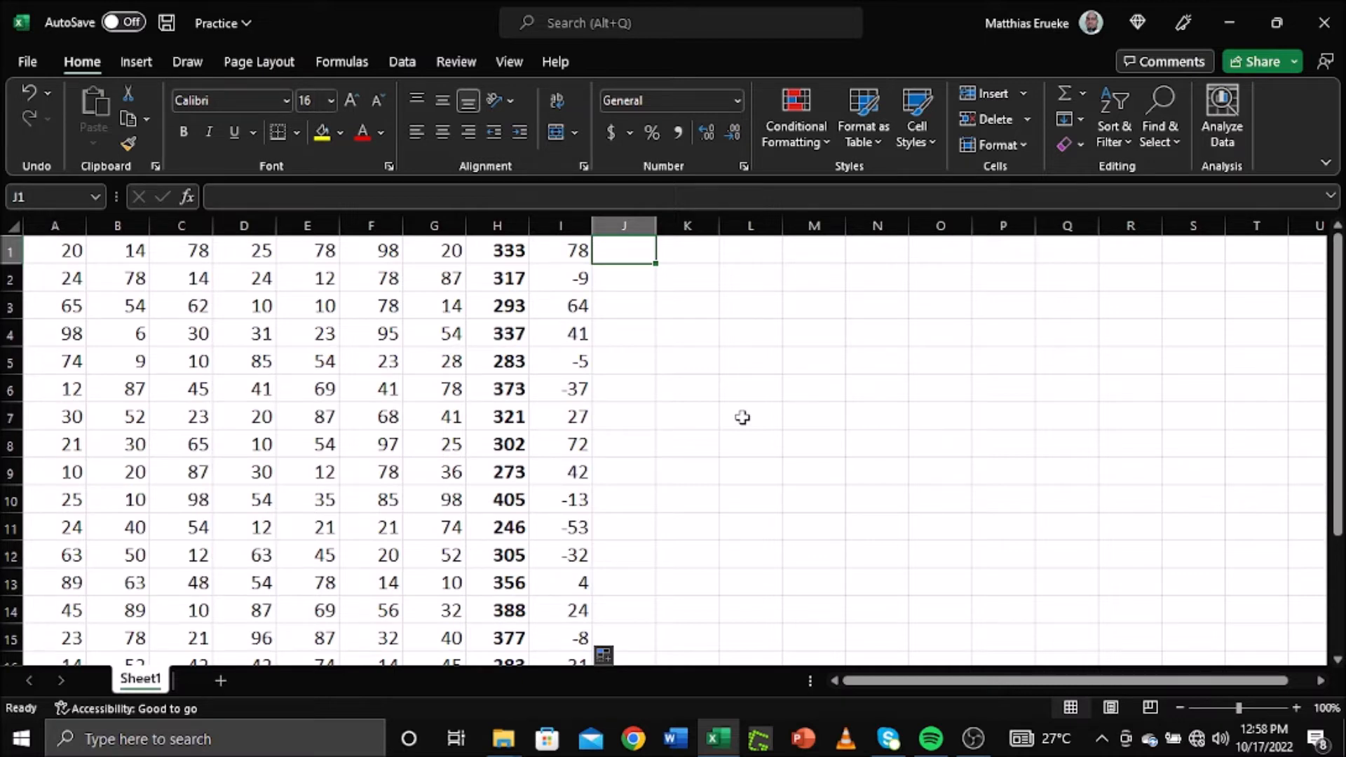
{"action": "type", "text": "="}
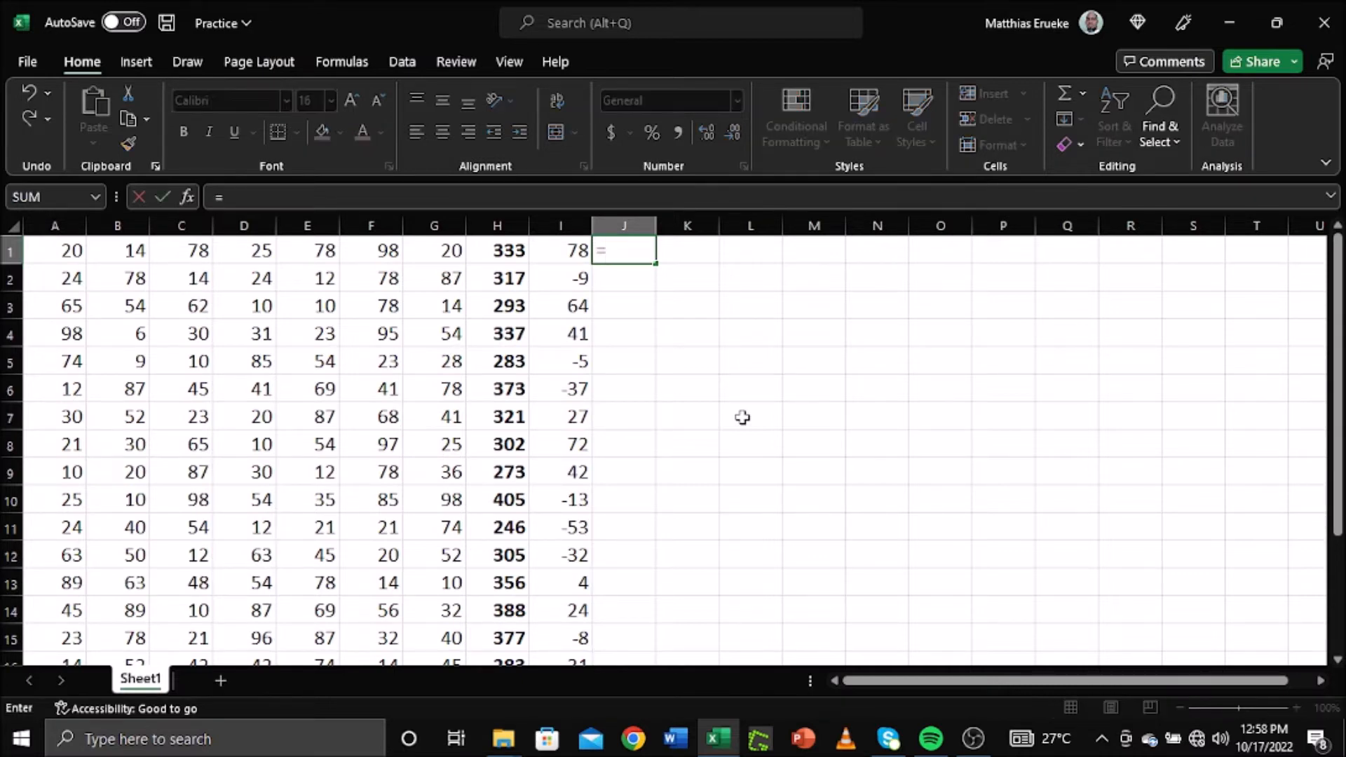
{"action": "type", "text": "("}
{"action": "type", "text": "a1"}
{"action": "type", "text": "*b"}
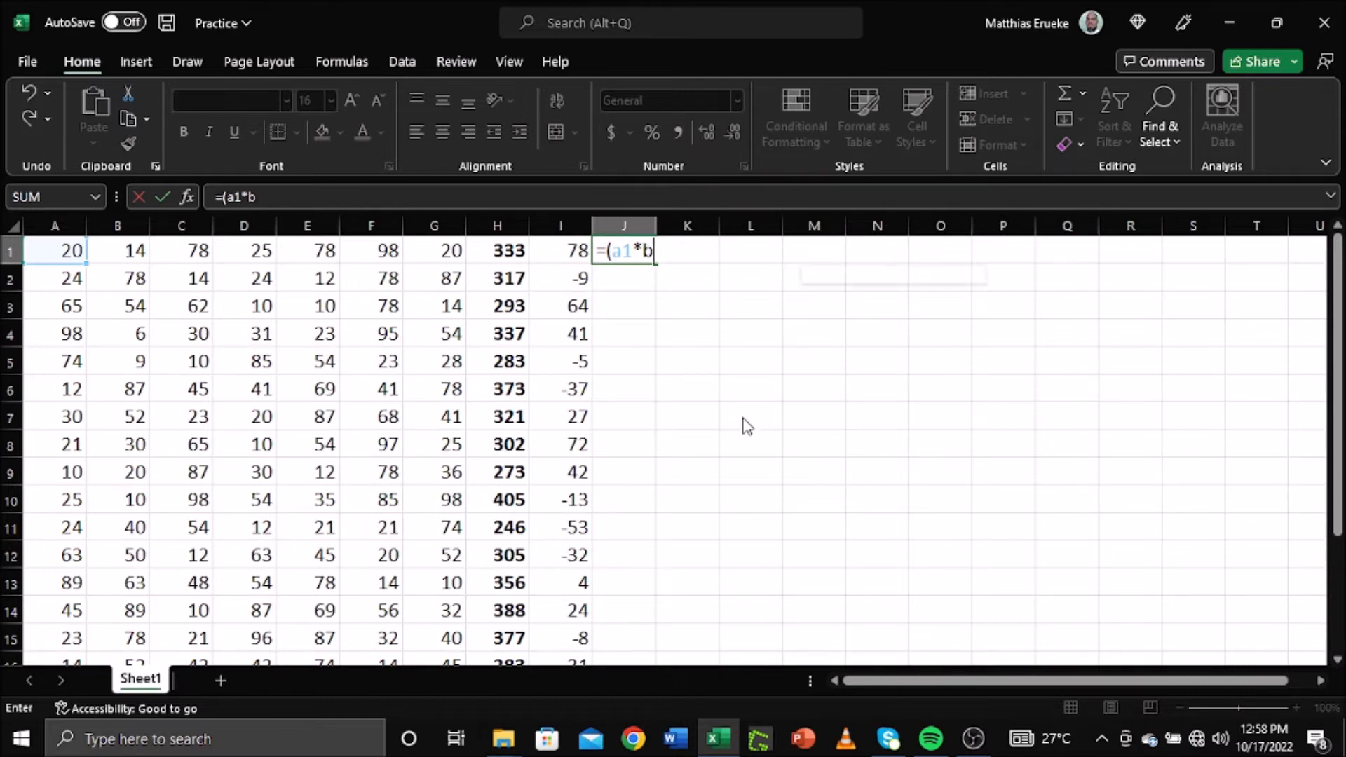
{"action": "type", "text": "1"}
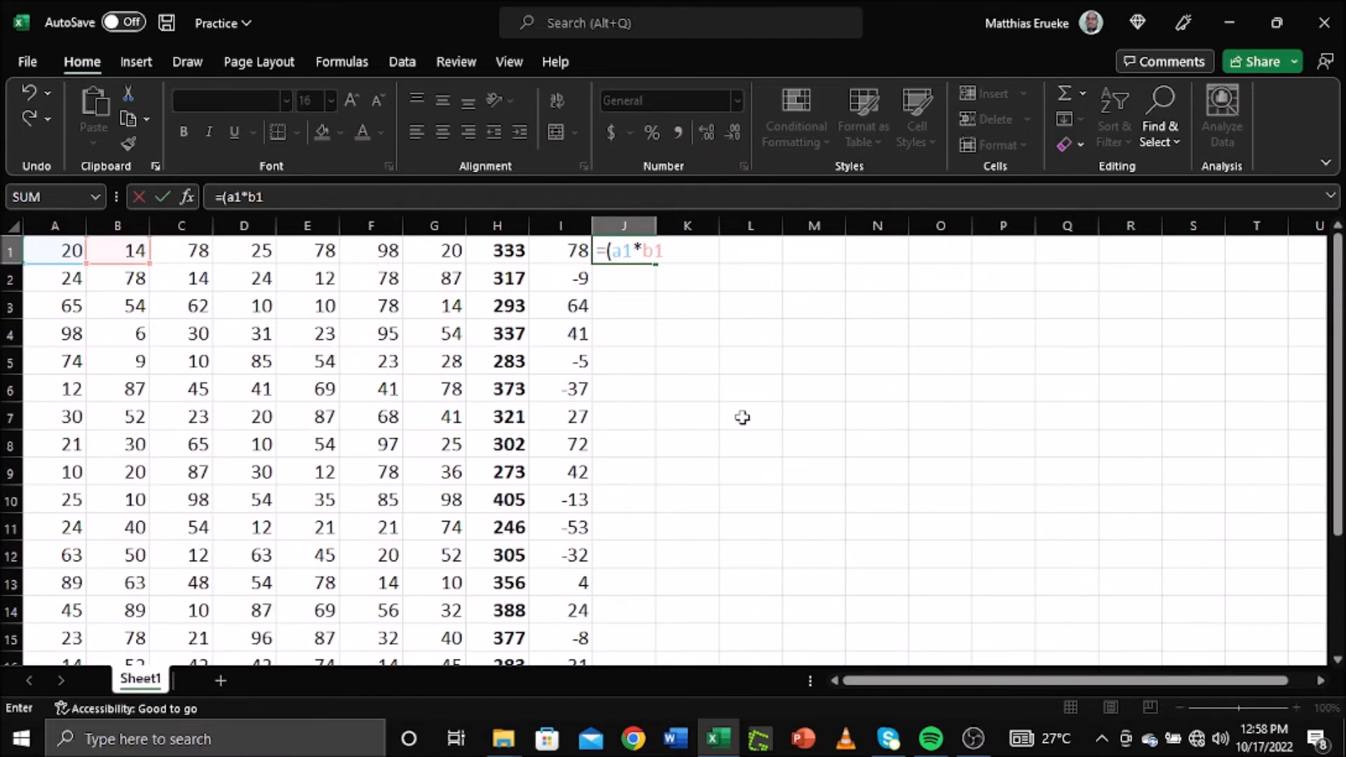
{"action": "type", "text": ")"}
{"action": "key", "text": "Return"}
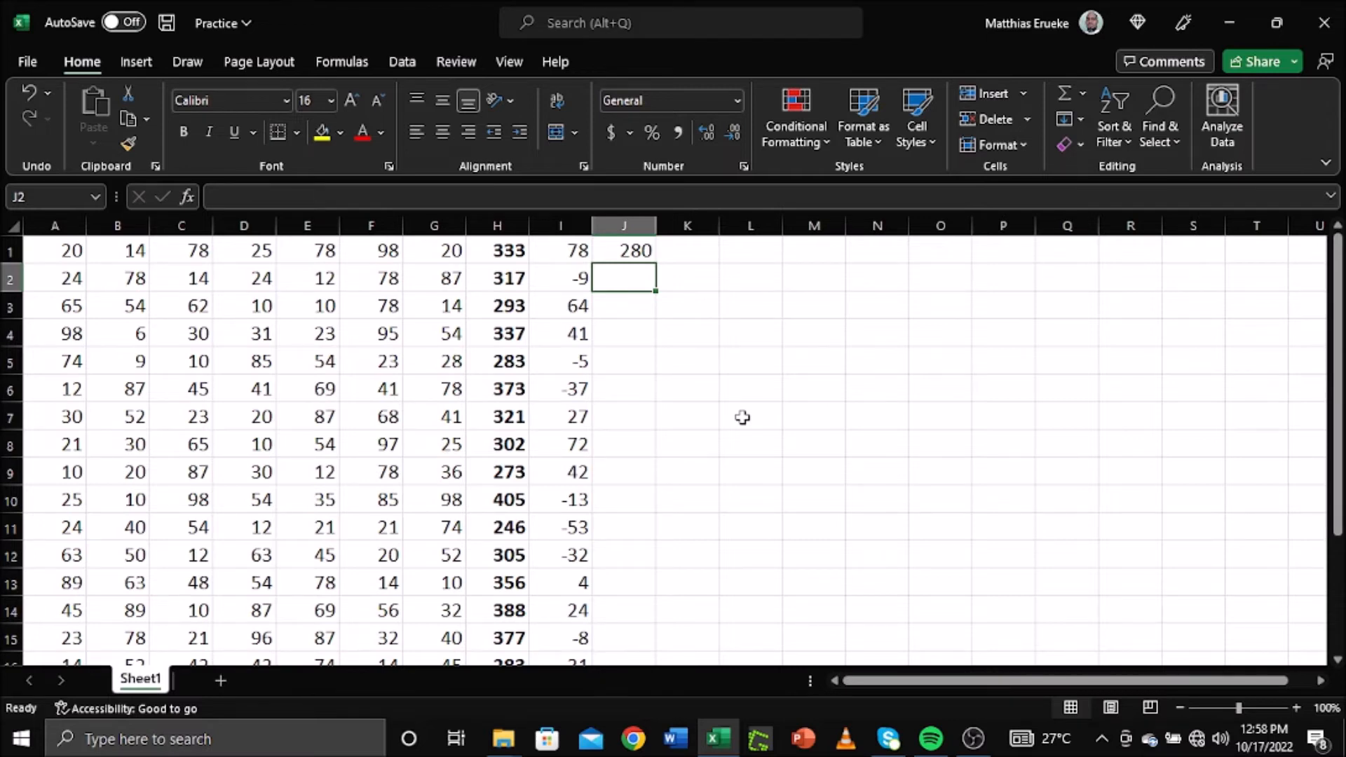
Fill the multiplication formula from J1 down through J20
{"action": "left_click", "coordinate": [635, 252]}
{"action": "left_click_drag", "start_coordinate": [658, 269], "coordinate": [663, 585]}
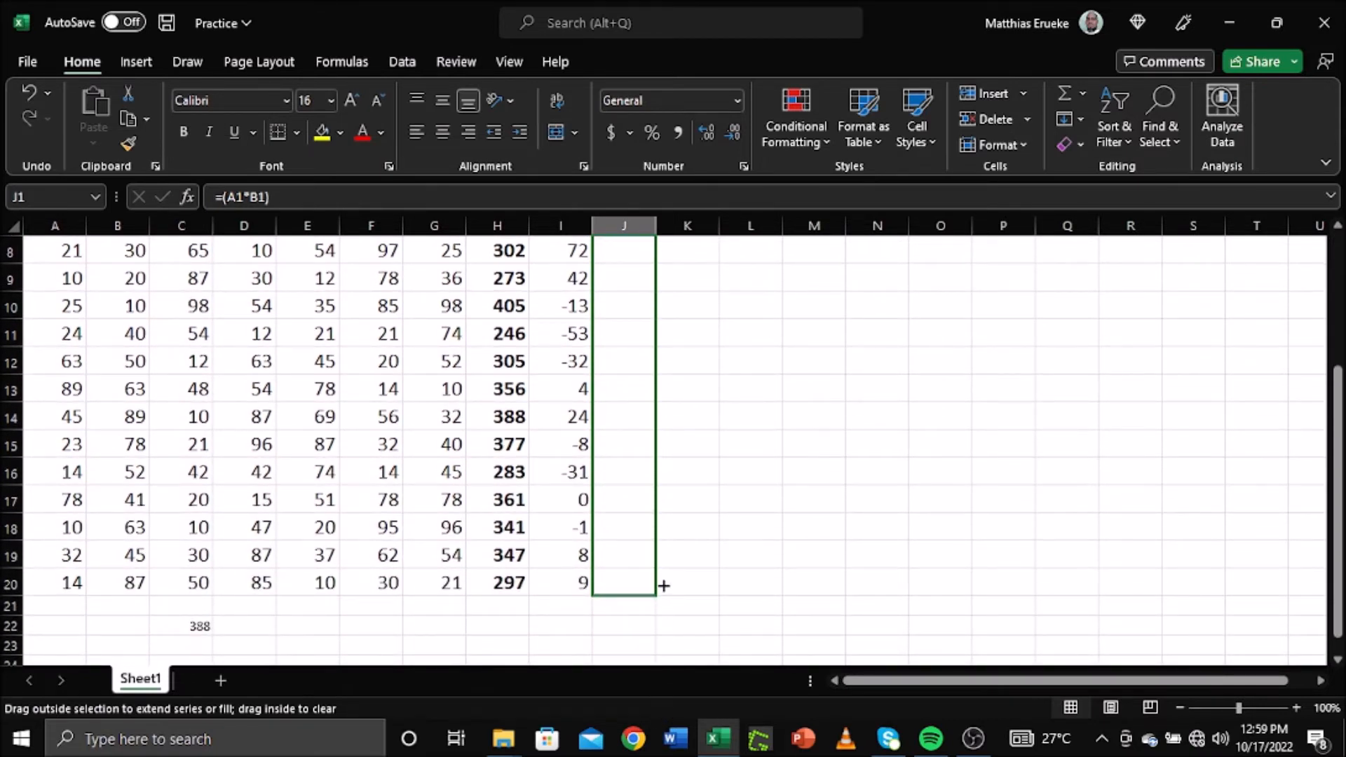
{"action": "left_click_drag", "start_coordinate": [663, 586], "coordinate": [665, 585]}
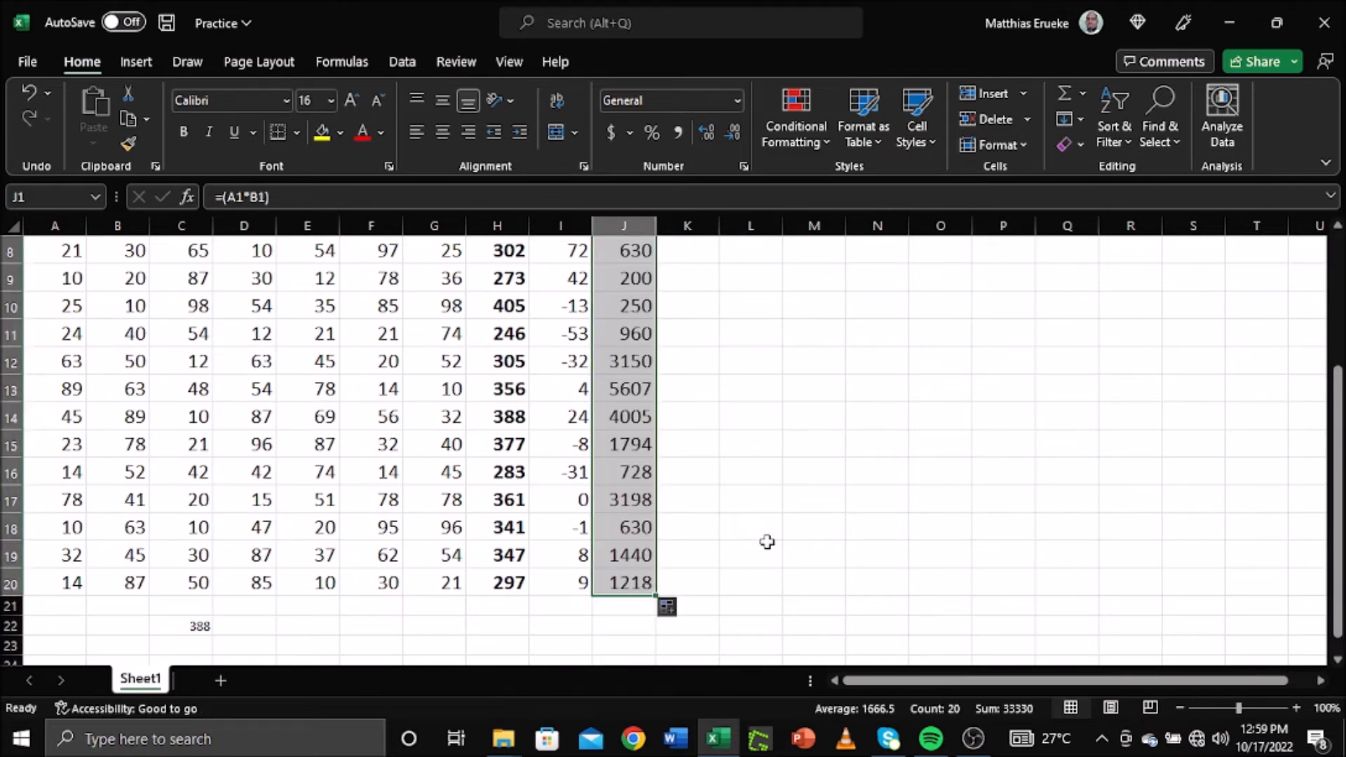
{"action": "scroll", "coordinate": [771, 542], "scroll_direction": "up", "scroll_amount": 1}
{"action": "scroll", "coordinate": [770, 542], "scroll_direction": "up", "scroll_amount": 2}
{"action": "scroll", "coordinate": [772, 541], "scroll_direction": "down", "scroll_amount": 4}
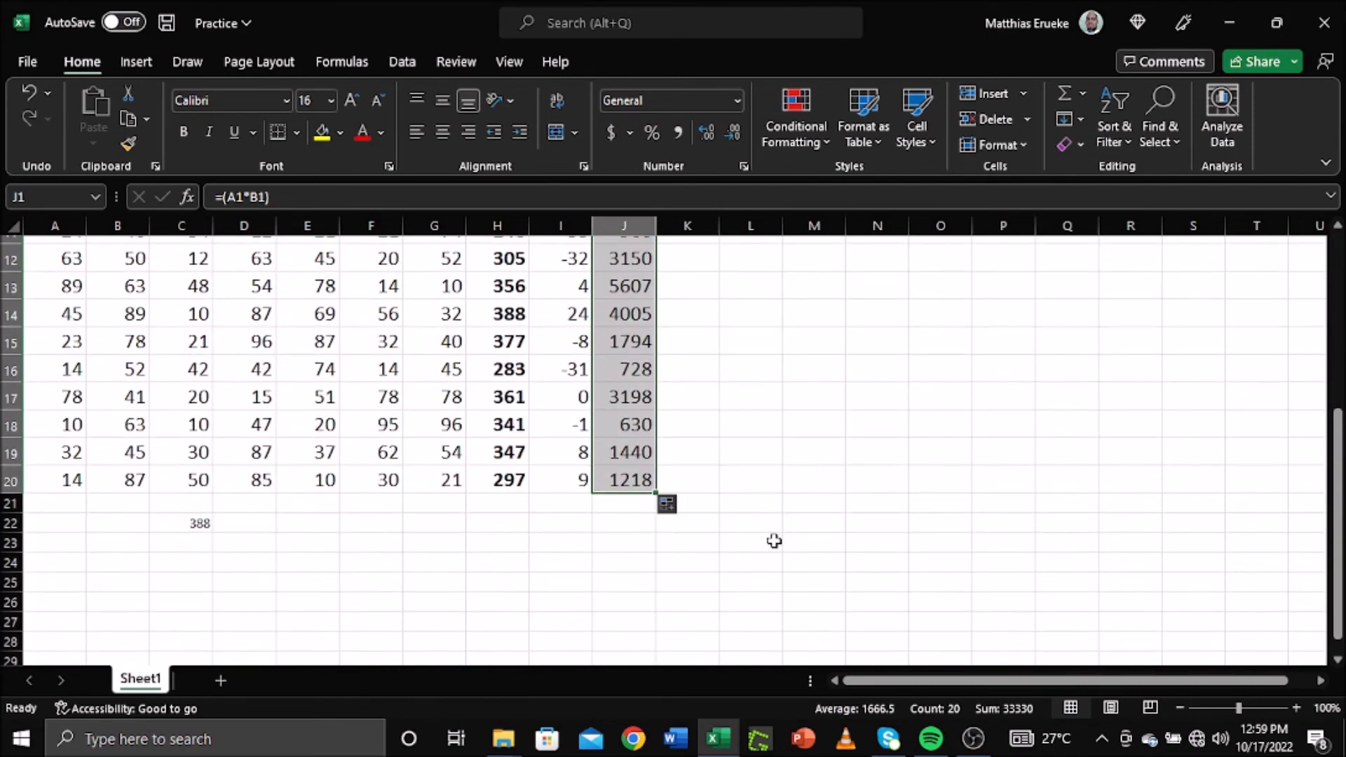
{"action": "scroll", "coordinate": [832, 500], "scroll_direction": "up", "scroll_amount": 4}
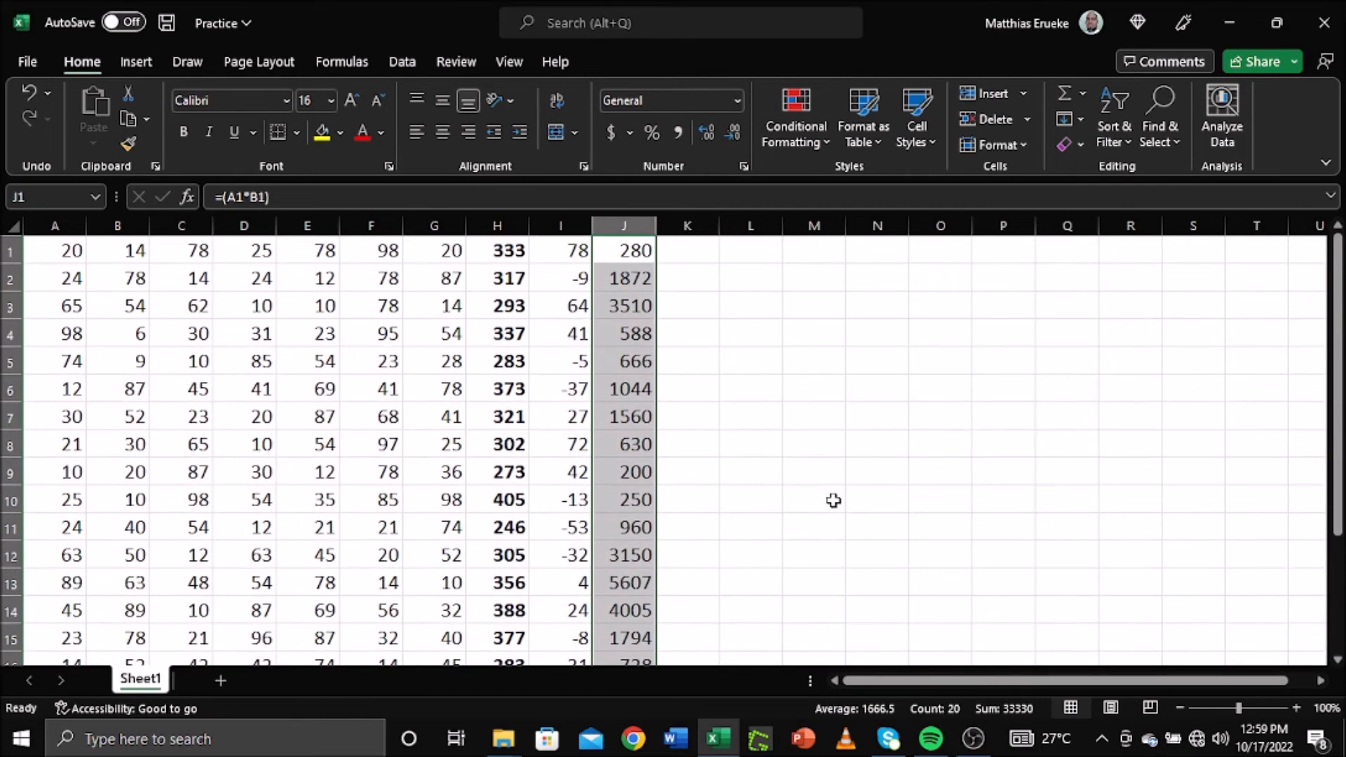
{"action": "left_click", "coordinate": [704, 254]}
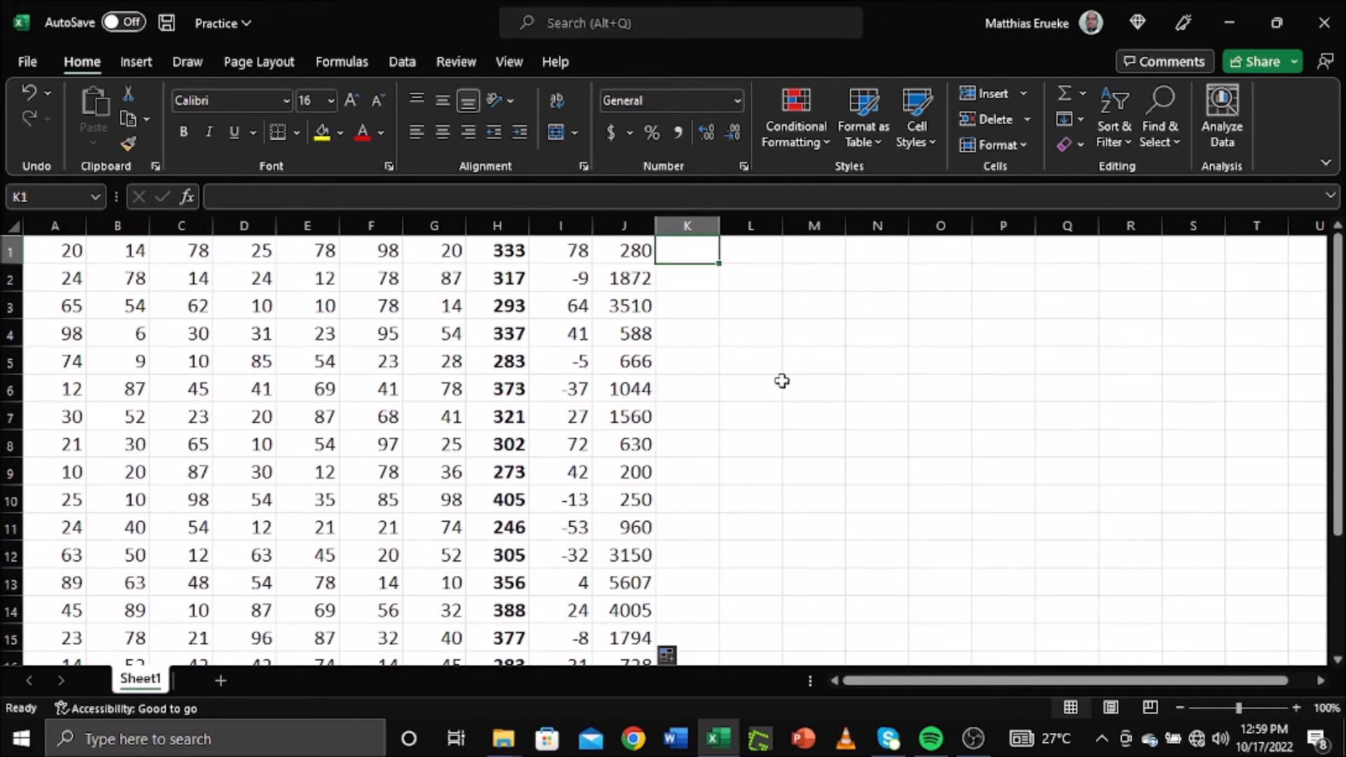
{"action": "scroll", "coordinate": [714, 451], "scroll_direction": "down", "scroll_amount": 4}
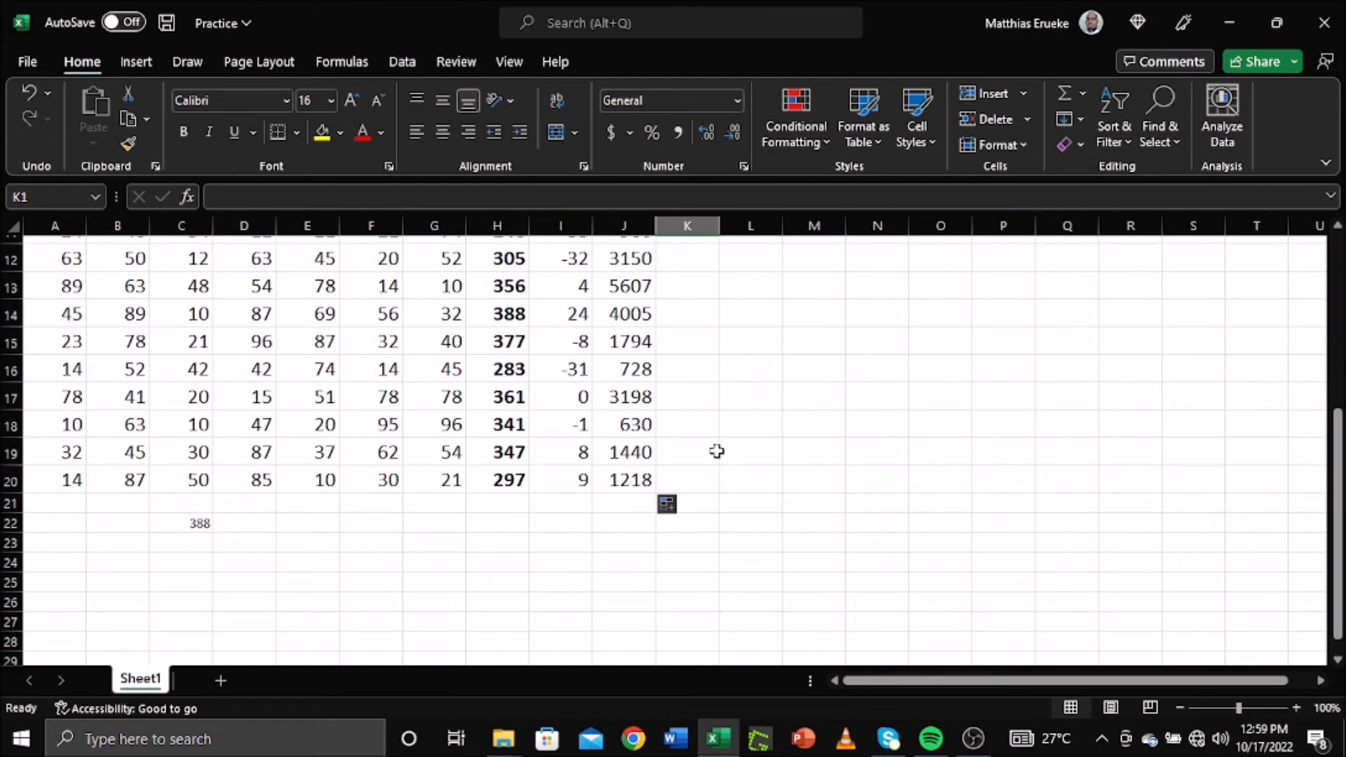
{"action": "scroll", "coordinate": [666, 416], "scroll_direction": "up", "scroll_amount": 3}
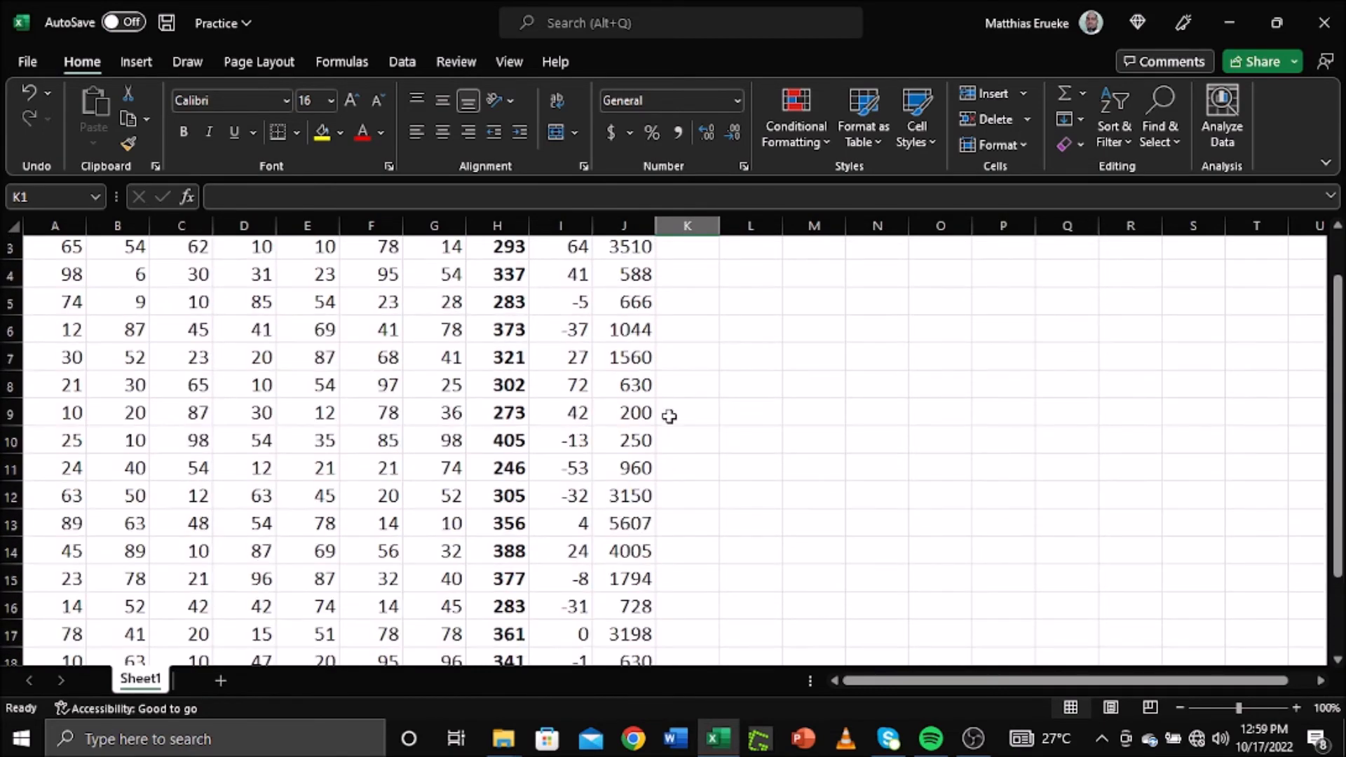
{"action": "scroll", "coordinate": [670, 417], "scroll_direction": "up", "scroll_amount": 1}
{"action": "scroll", "coordinate": [672, 418], "scroll_direction": "down", "scroll_amount": 4}
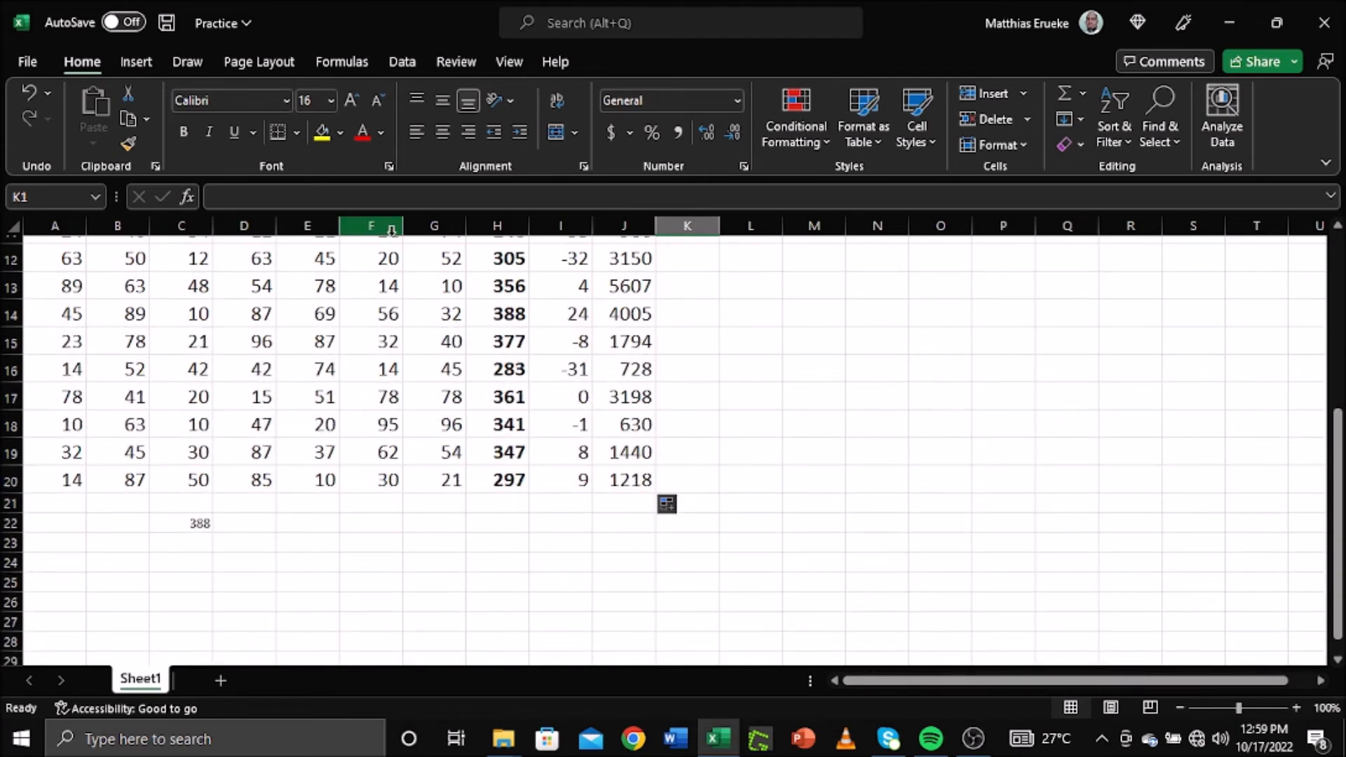
{"action": "scroll", "coordinate": [395, 459], "scroll_direction": "up", "scroll_amount": 3}
{"action": "scroll", "coordinate": [395, 459], "scroll_direction": "up", "scroll_amount": 1}
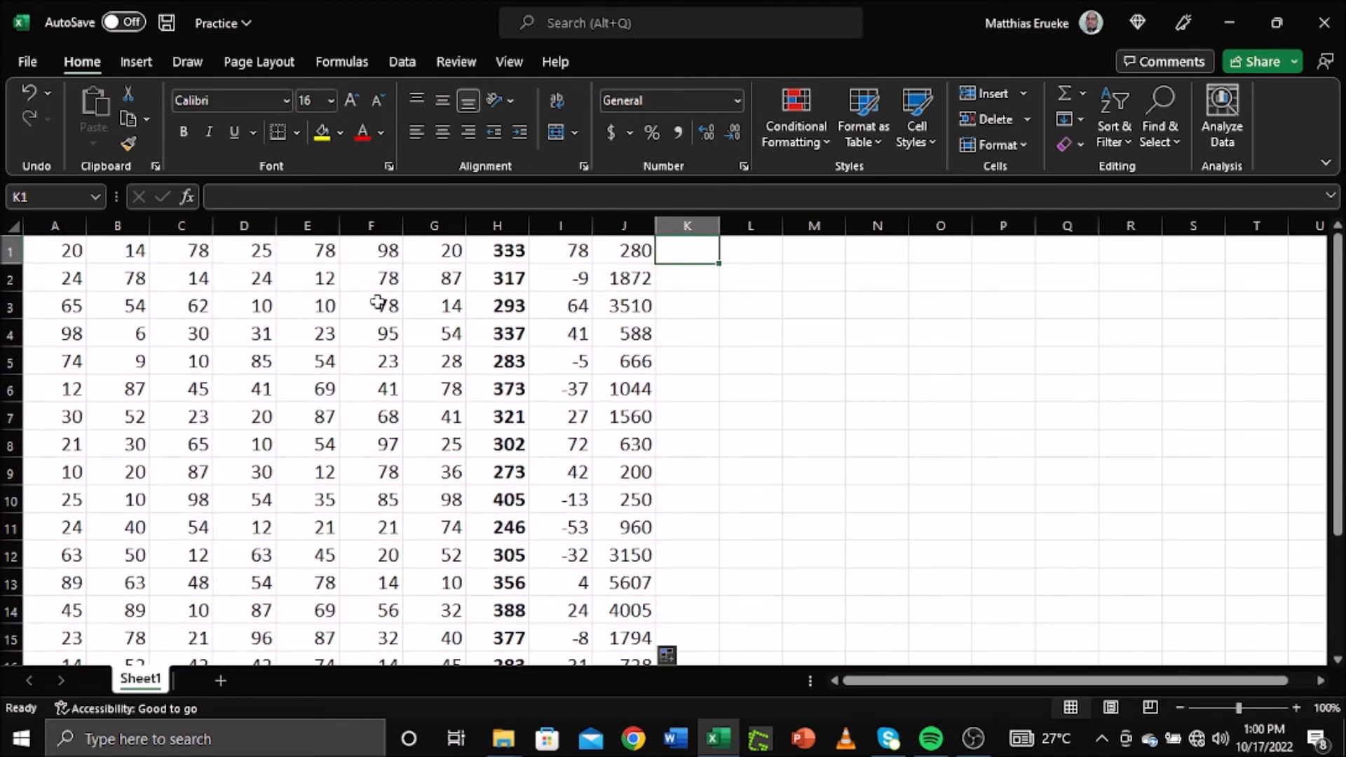
Insert an automatic sum of F1:F20 in cell F21, directly below the column's data
{"action": "scroll", "coordinate": [385, 300], "scroll_direction": "down", "scroll_amount": 6}
{"action": "left_click", "coordinate": [394, 271]}
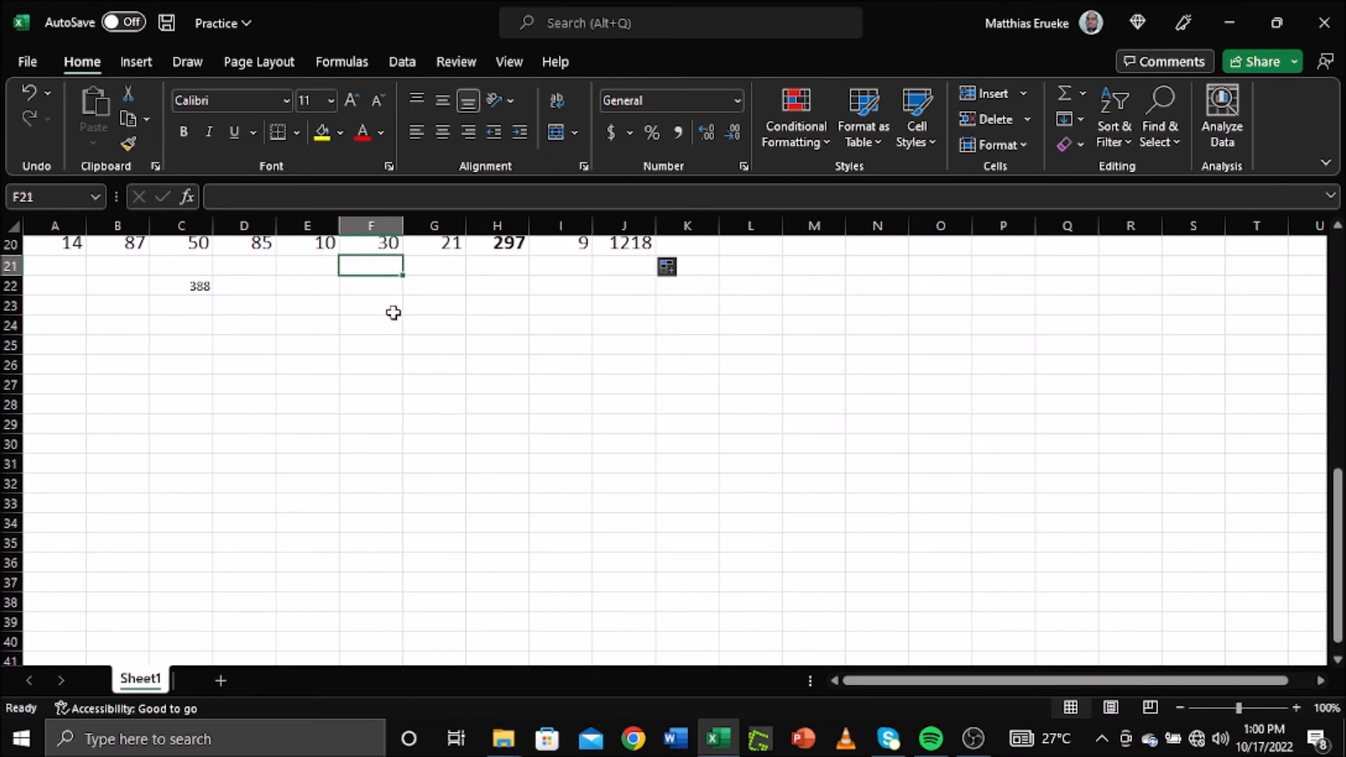
{"action": "left_click", "coordinate": [1083, 96]}
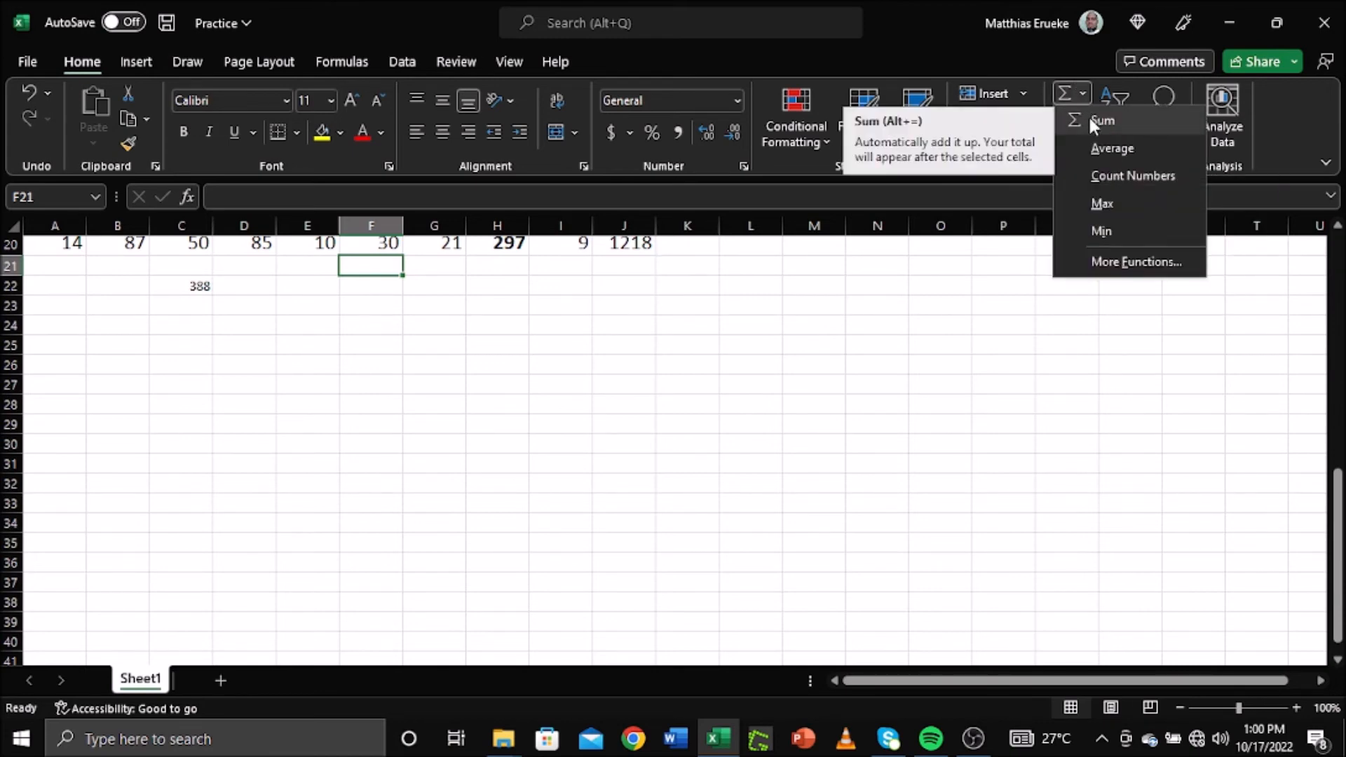
{"action": "left_click", "coordinate": [1090, 119]}
{"action": "scroll", "coordinate": [631, 466], "scroll_direction": "up", "scroll_amount": 7}
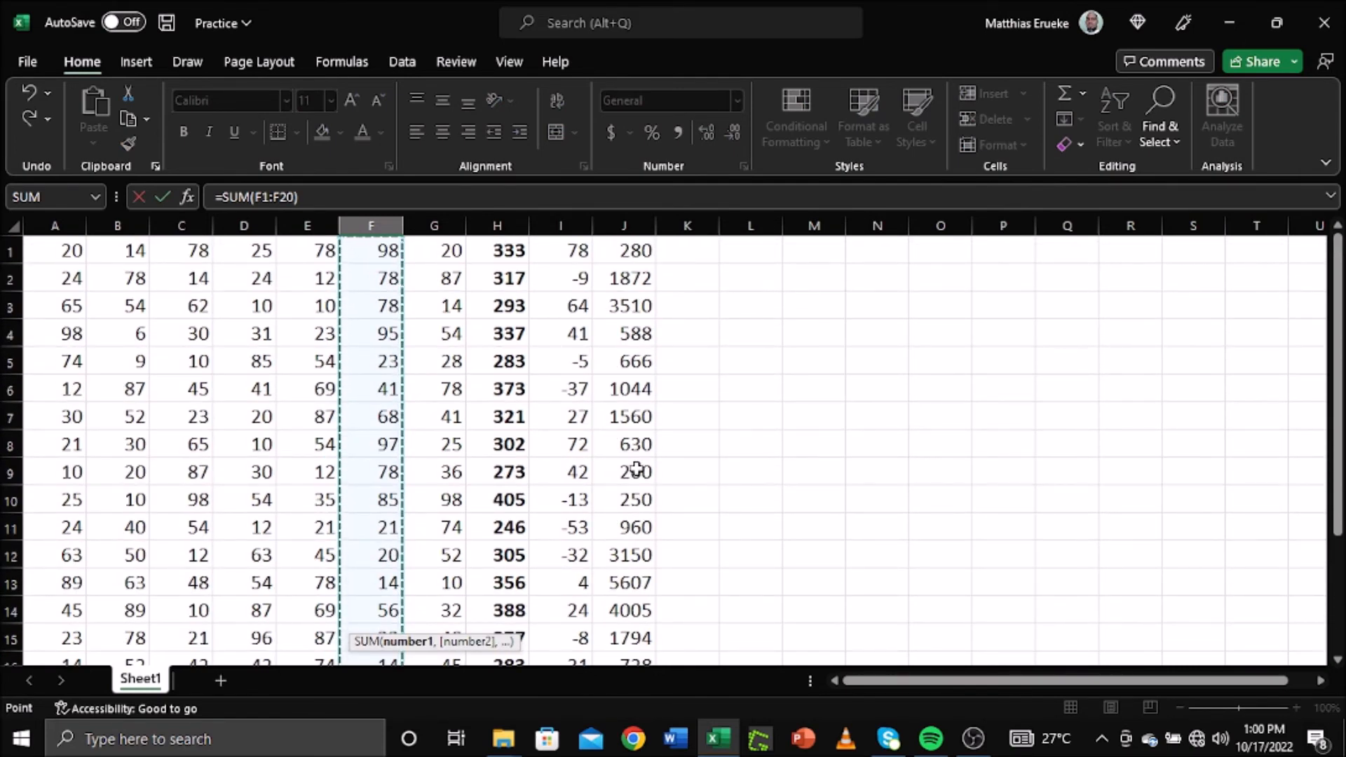
{"action": "scroll", "coordinate": [634, 469], "scroll_direction": "down", "scroll_amount": 2}
{"action": "scroll", "coordinate": [637, 469], "scroll_direction": "down", "scroll_amount": 4}
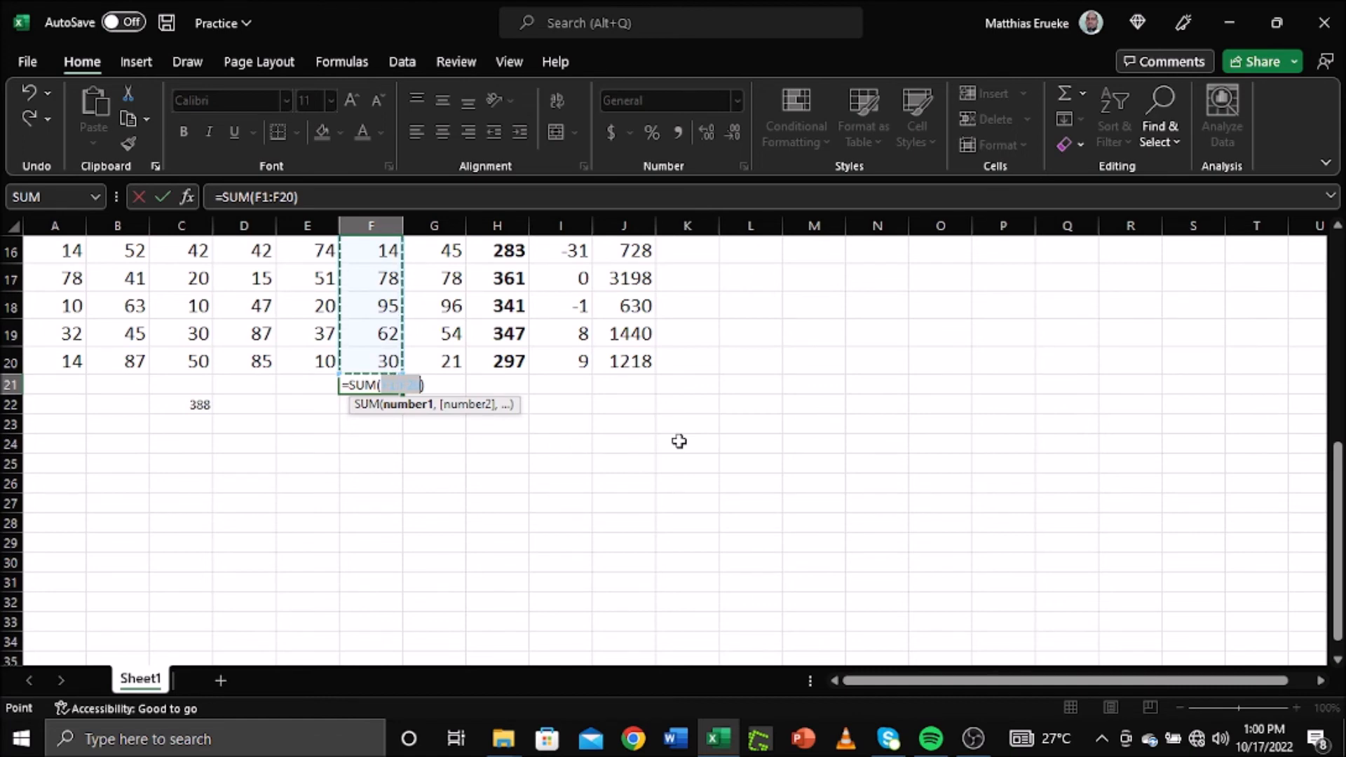
{"action": "key", "text": "Return"}
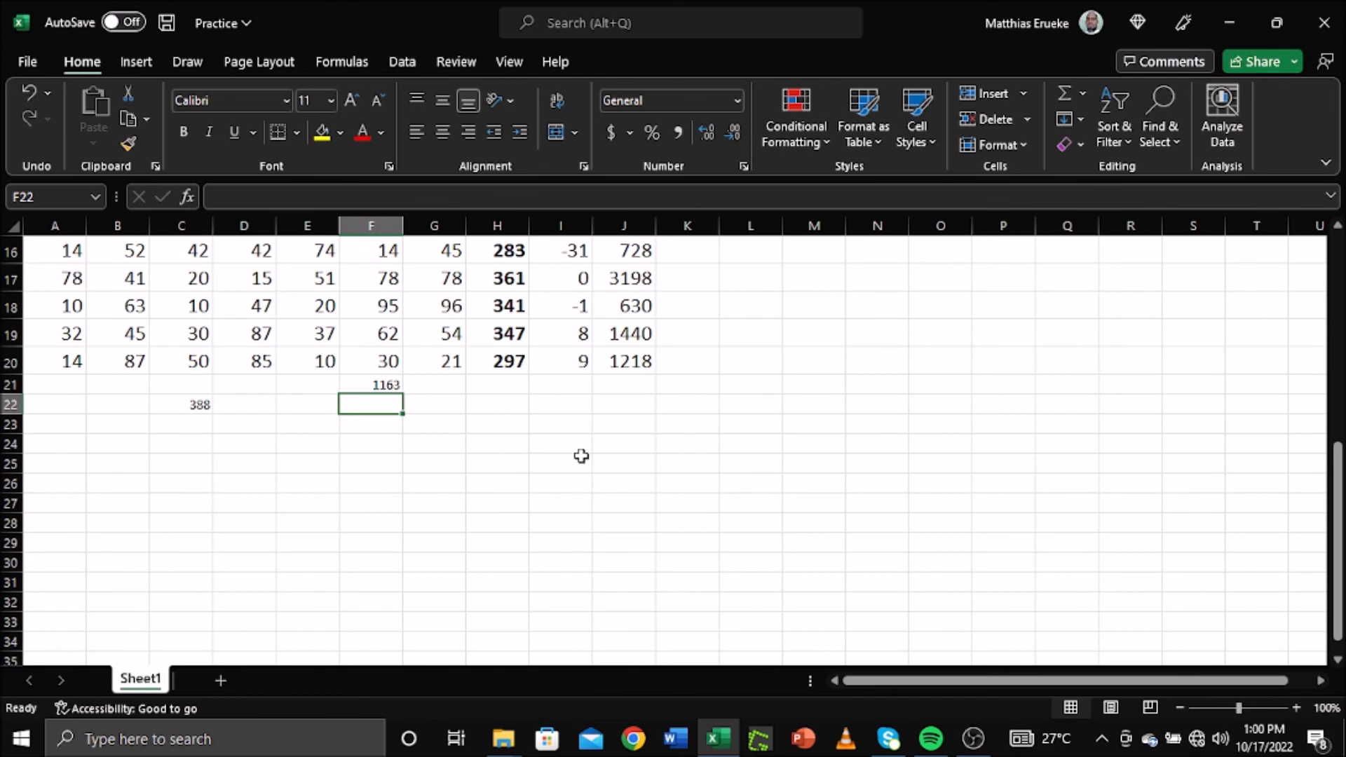
{"action": "scroll", "coordinate": [609, 449], "scroll_direction": "up", "scroll_amount": 1}
{"action": "scroll", "coordinate": [617, 446], "scroll_direction": "up", "scroll_amount": 5}
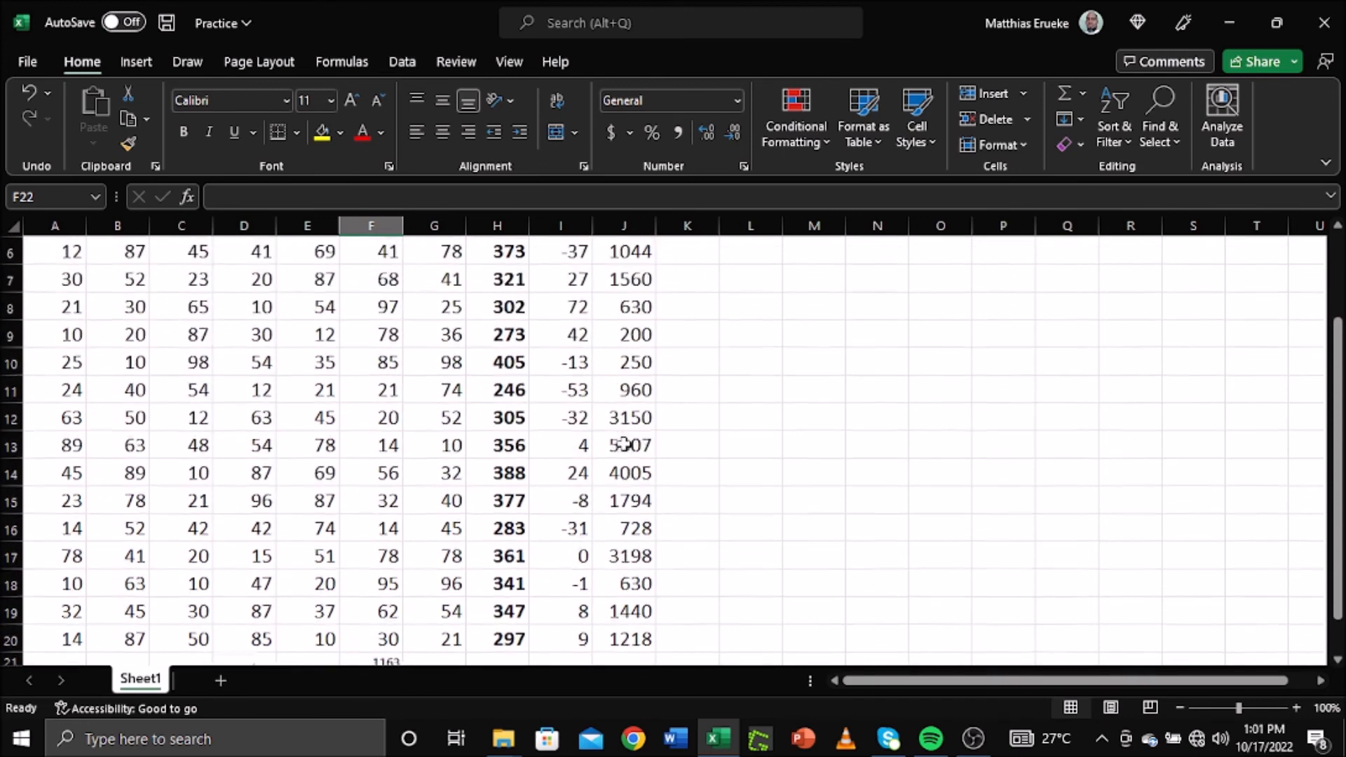